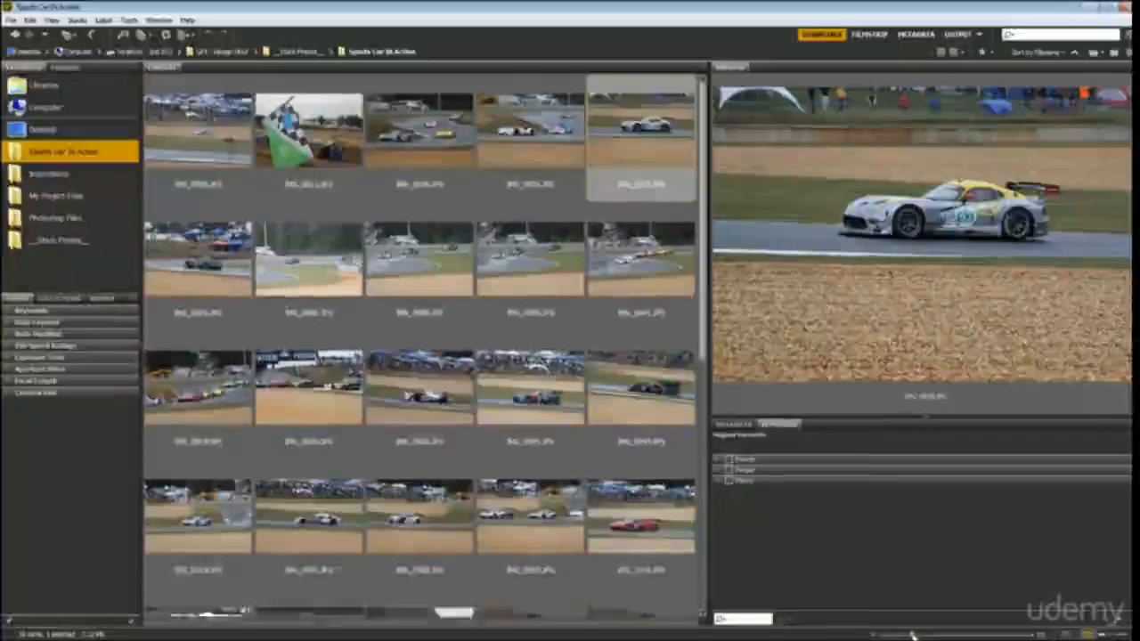
# Step: Enlarge the photo thumbnails so that four fit in each row
pyautogui.moveTo(911, 635)
pyautogui.mouseDown()
pyautogui.moveTo(901, 635)
pyautogui.moveTo(998, 634)
pyautogui.moveTo(917, 635)
pyautogui.mouseUp()
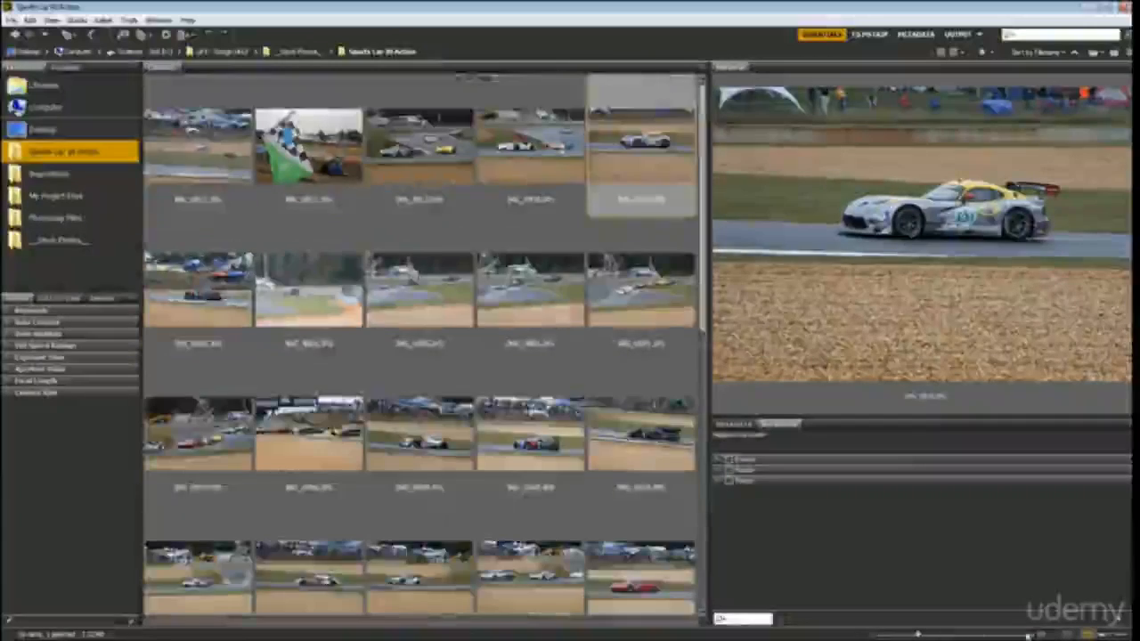
pyautogui.click(1042, 635)
pyautogui.click(1042, 635)
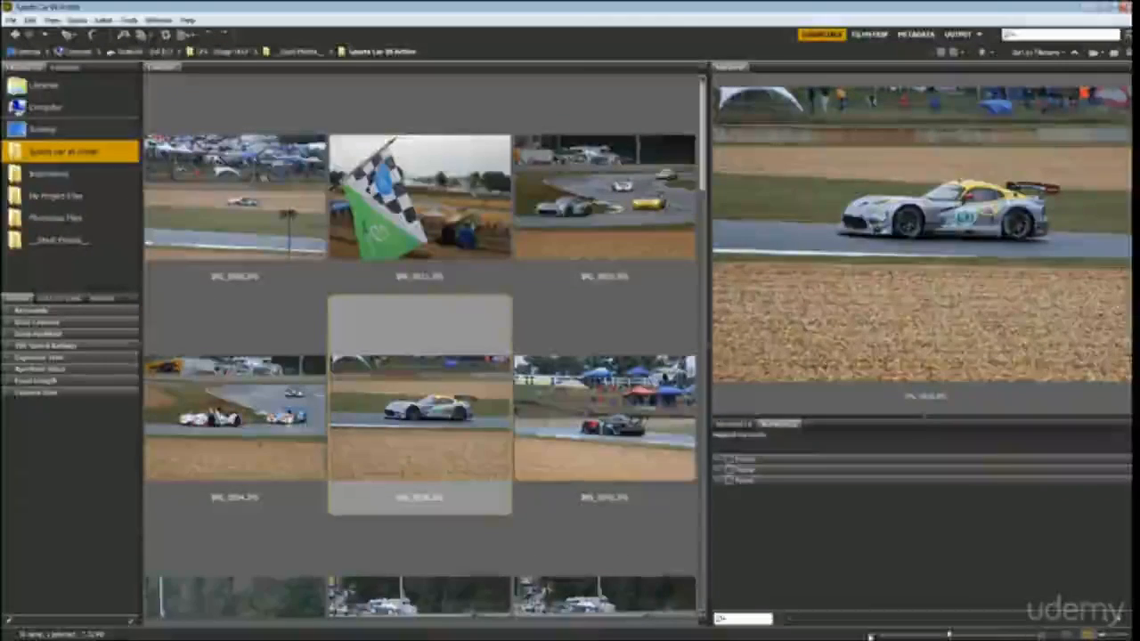
pyautogui.click(870, 636)
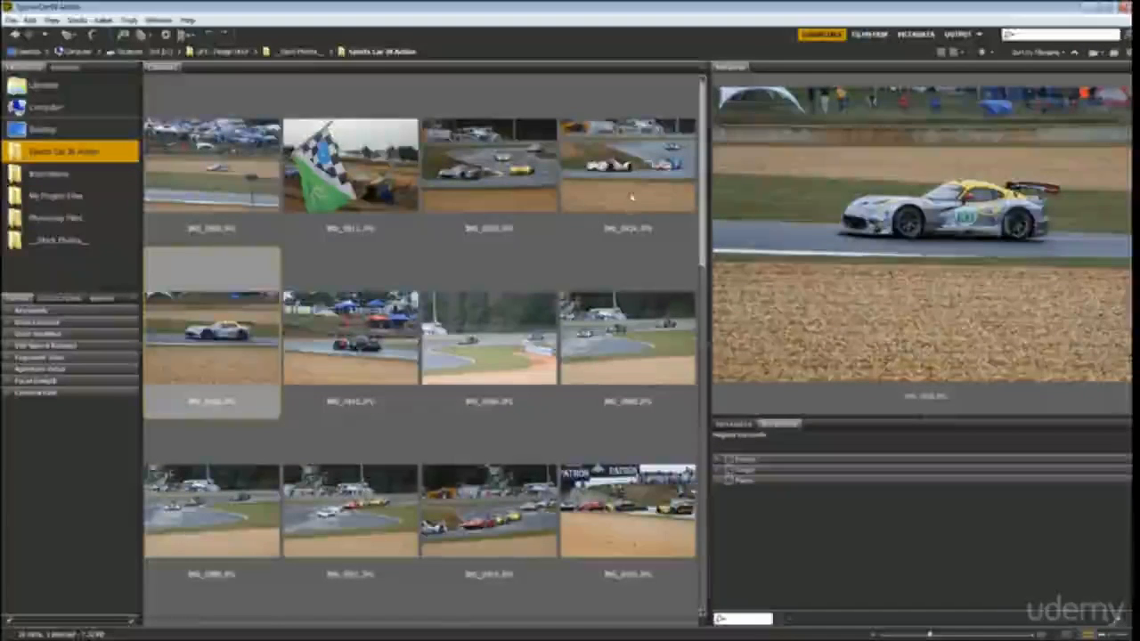
# Step: Preview the four photos of the first row together and slightly adjust the height of the preview area
pyautogui.click(274, 193)
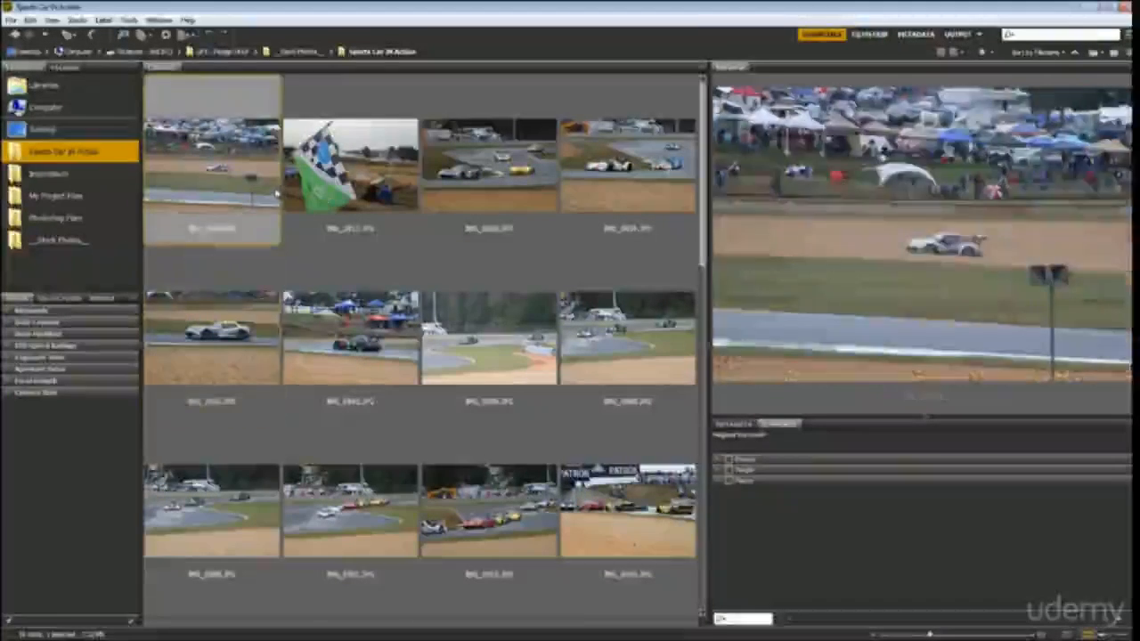
pyautogui.keyDown('shift'); pyautogui.click(645, 194); pyautogui.keyUp('shift')
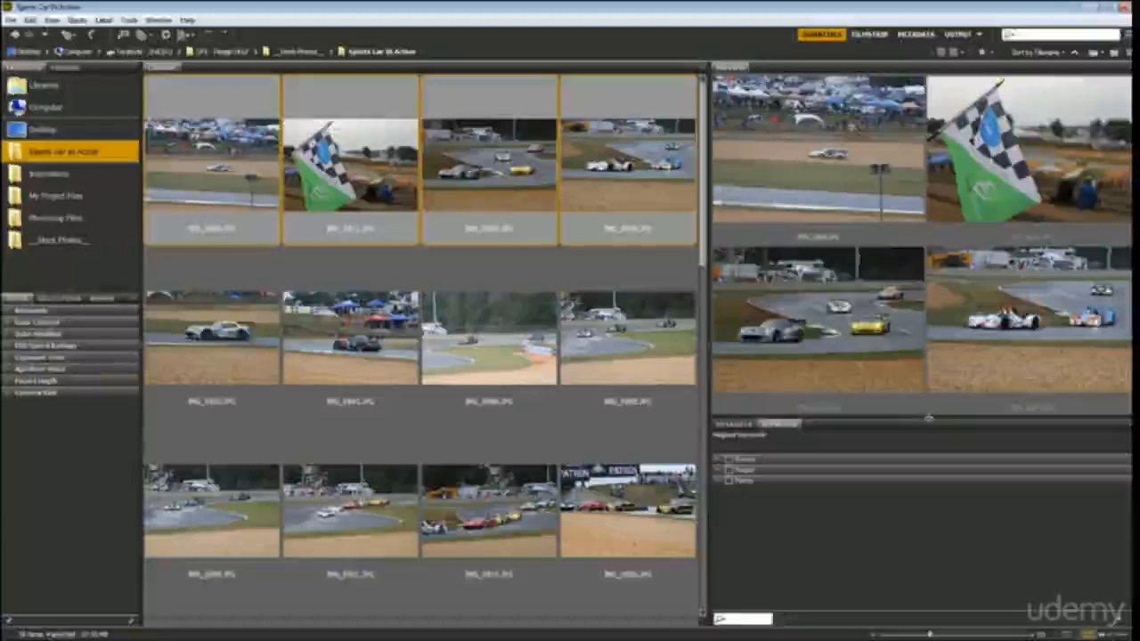
pyautogui.moveTo(931, 418)
pyautogui.mouseDown()
pyautogui.moveTo(929, 434)
pyautogui.moveTo(927, 415)
pyautogui.mouseUp()
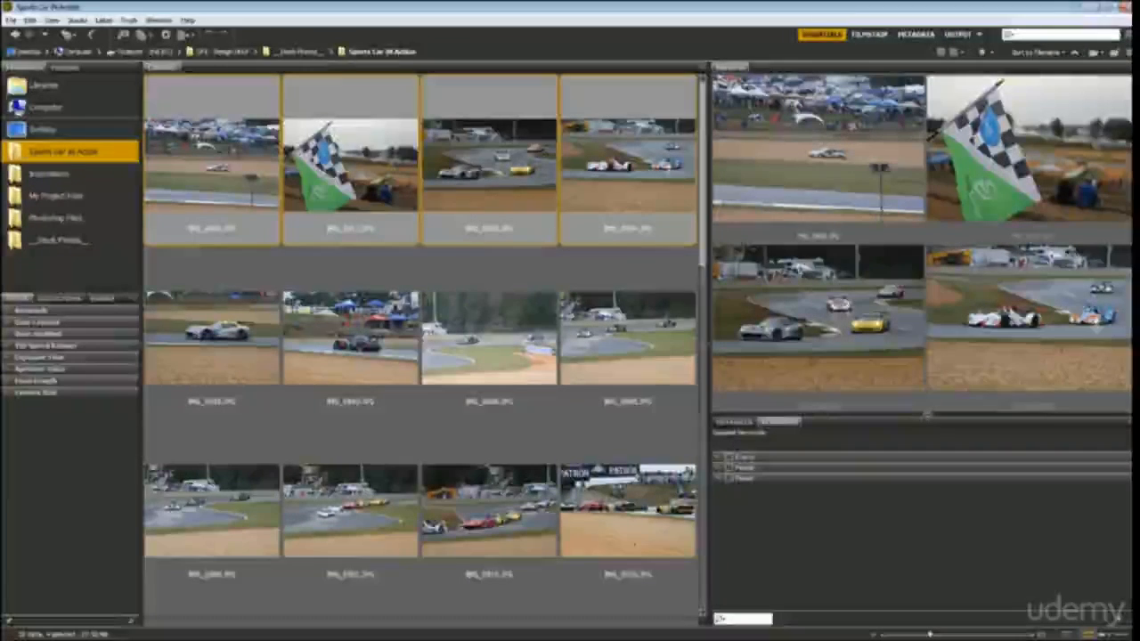
# Step: Preview single photos, compare the fourth and third photos of the first row, and return to the first photo
pyautogui.click(620, 299)
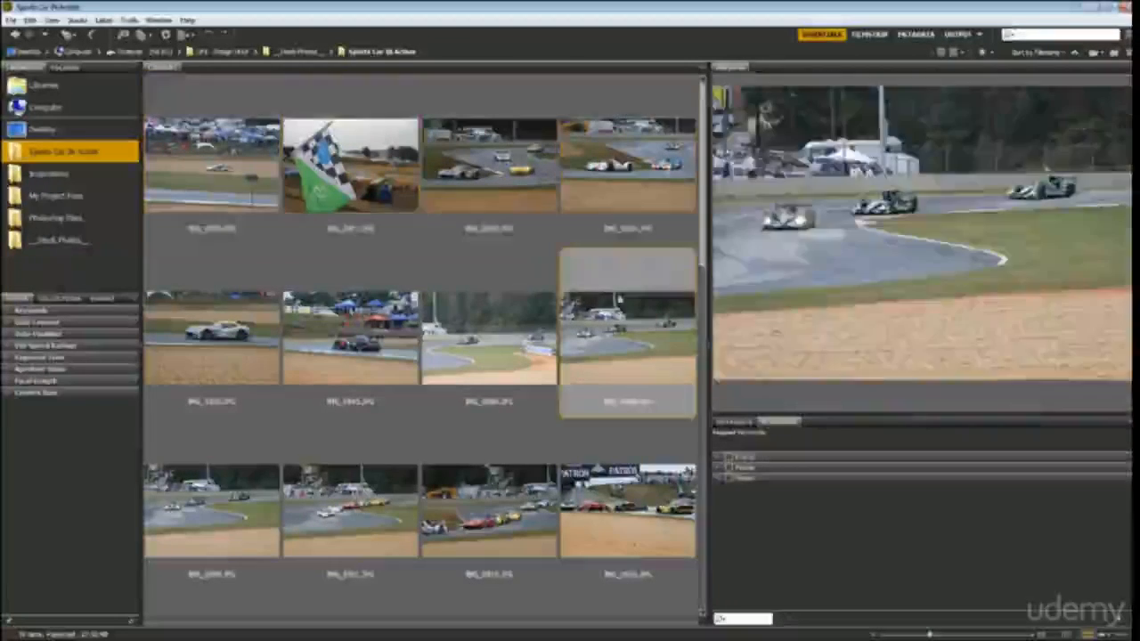
pyautogui.click(626, 173)
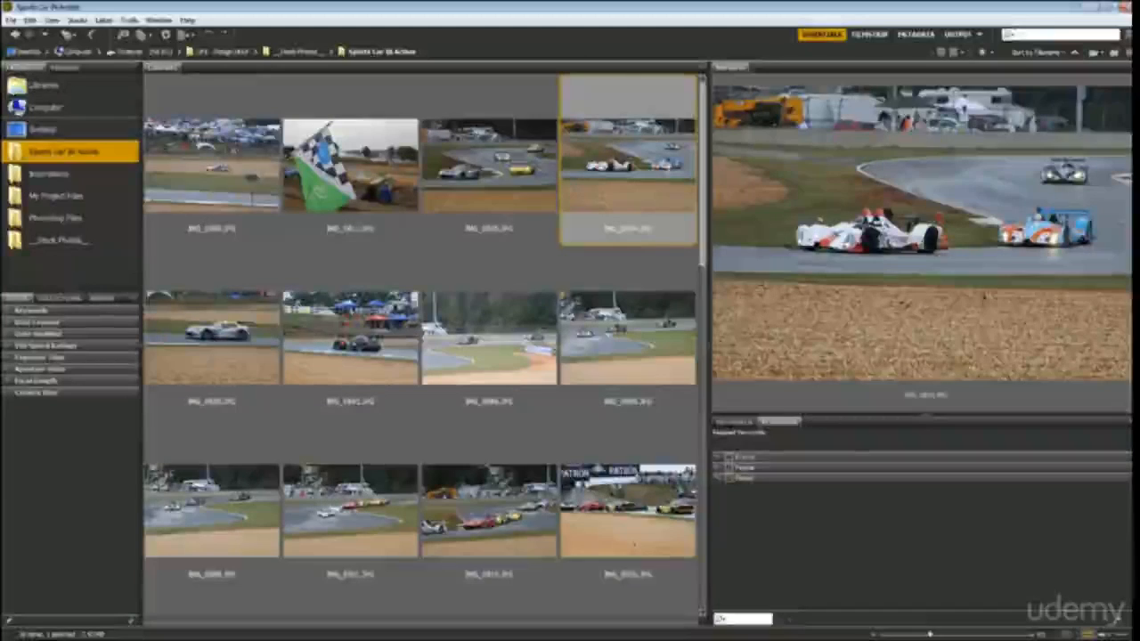
pyautogui.keyDown('ctrl'); pyautogui.click(496, 165); pyautogui.keyUp('ctrl')
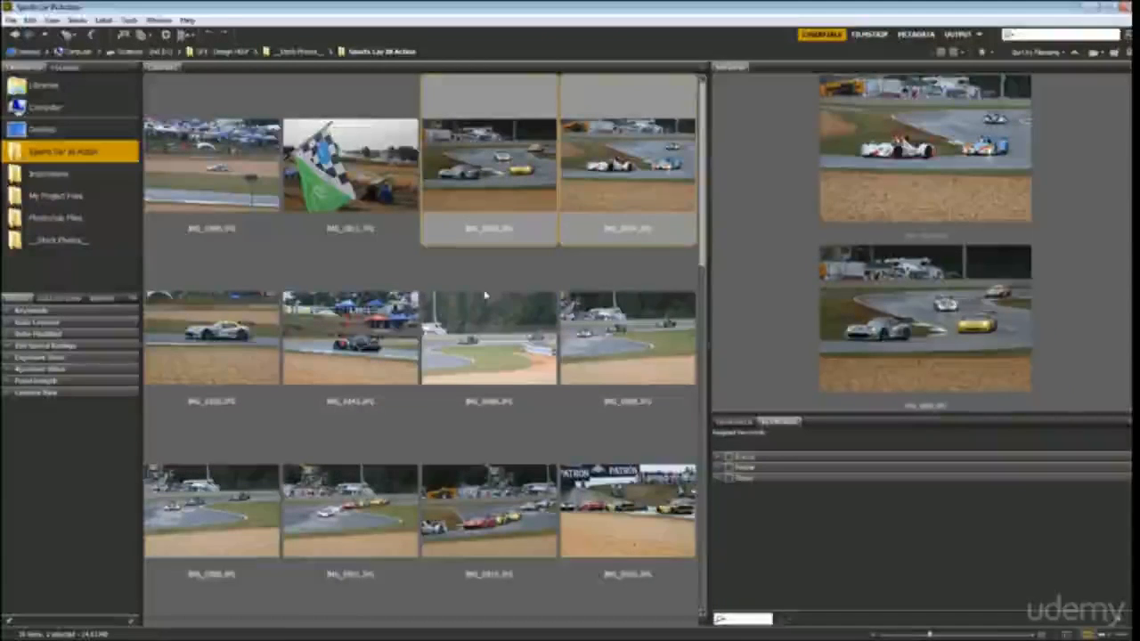
pyautogui.press('Home')
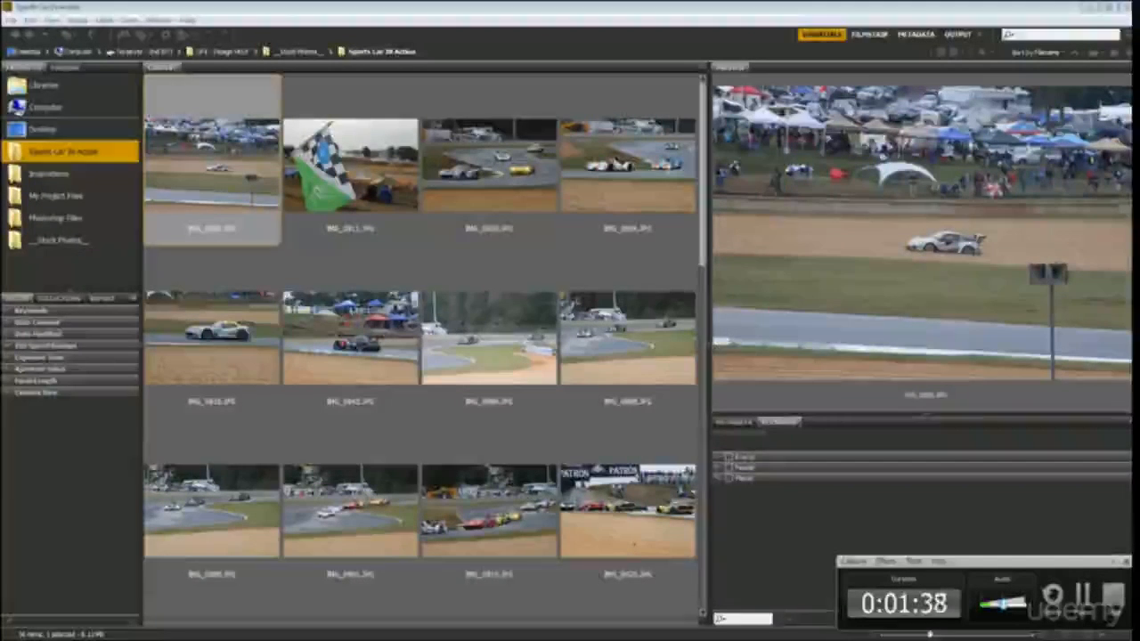
# Step: Look through all the photos in the sports car folder, from the first to the last
pyautogui.click(1112, 561)
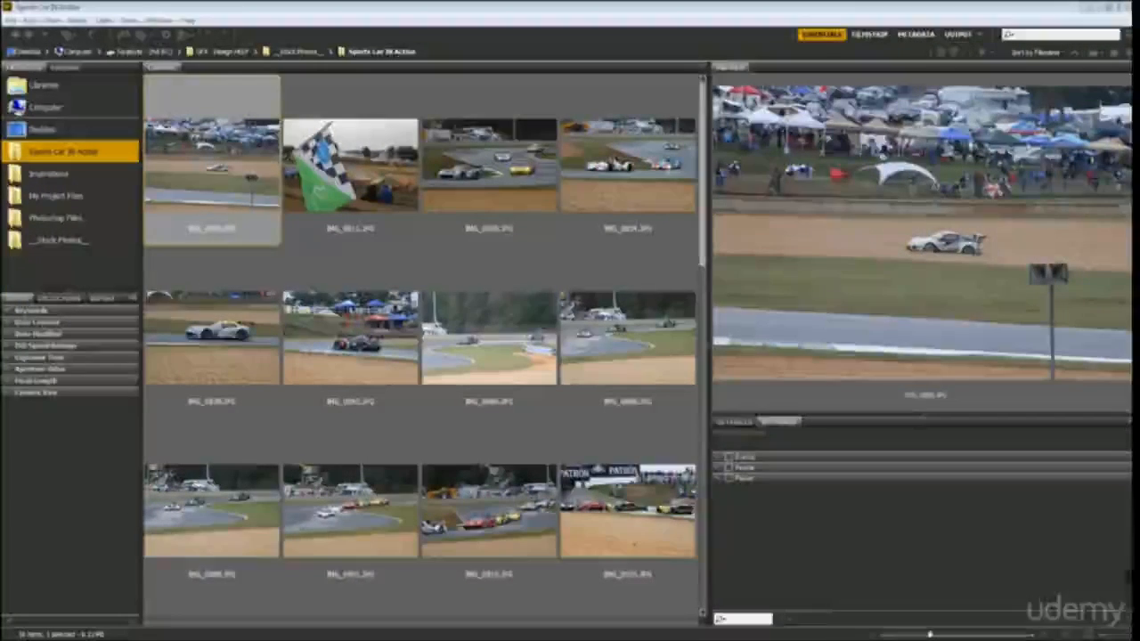
pyautogui.scroll(-10, 368, 292)
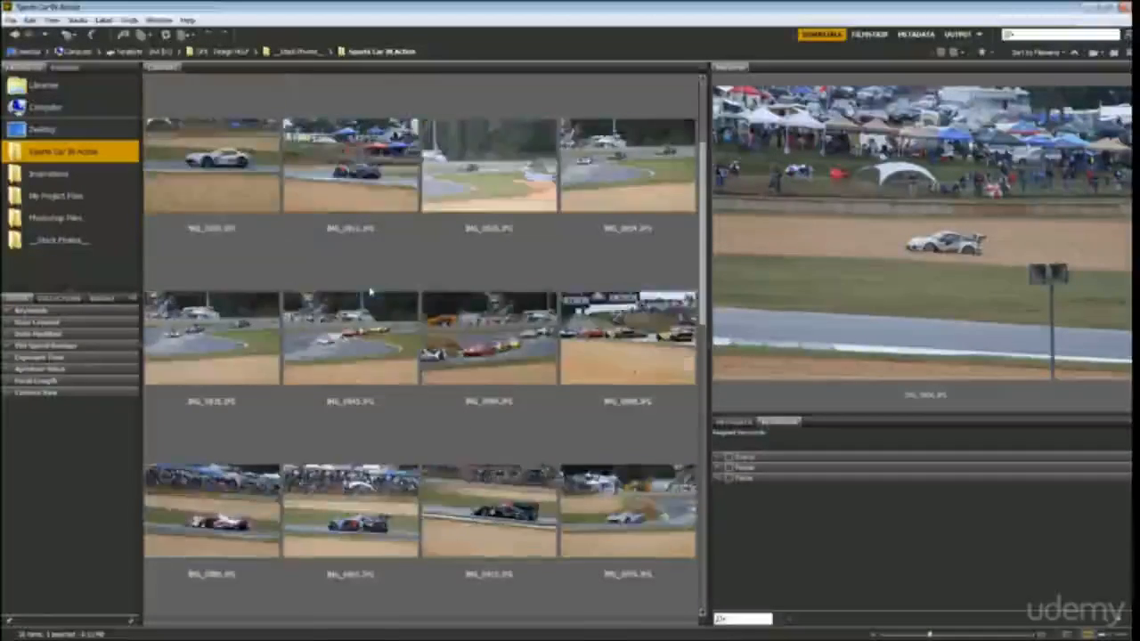
pyautogui.scroll(10, 369, 292)
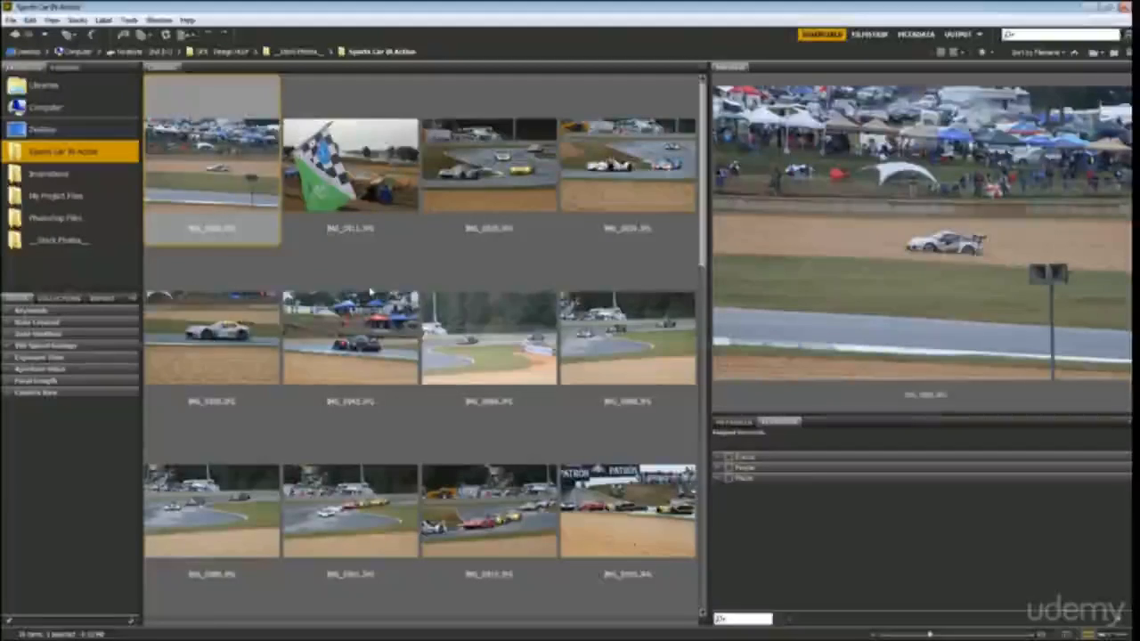
pyautogui.scroll(-10, 369, 292)
pyautogui.scroll(-2, 370, 292)
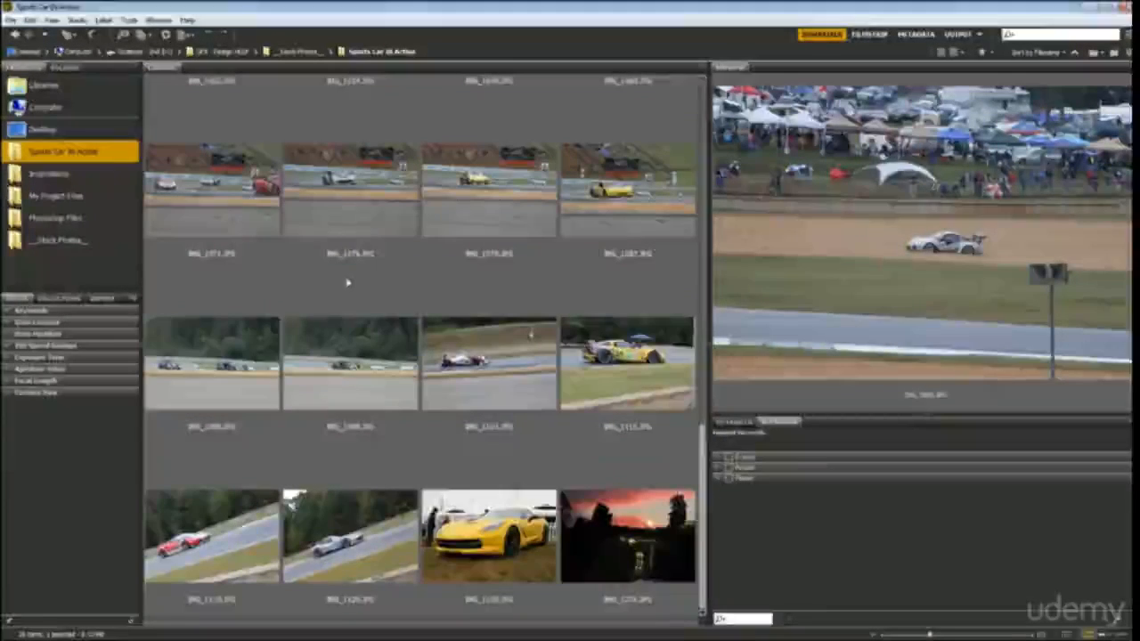
pyautogui.scroll(12, 623, 234)
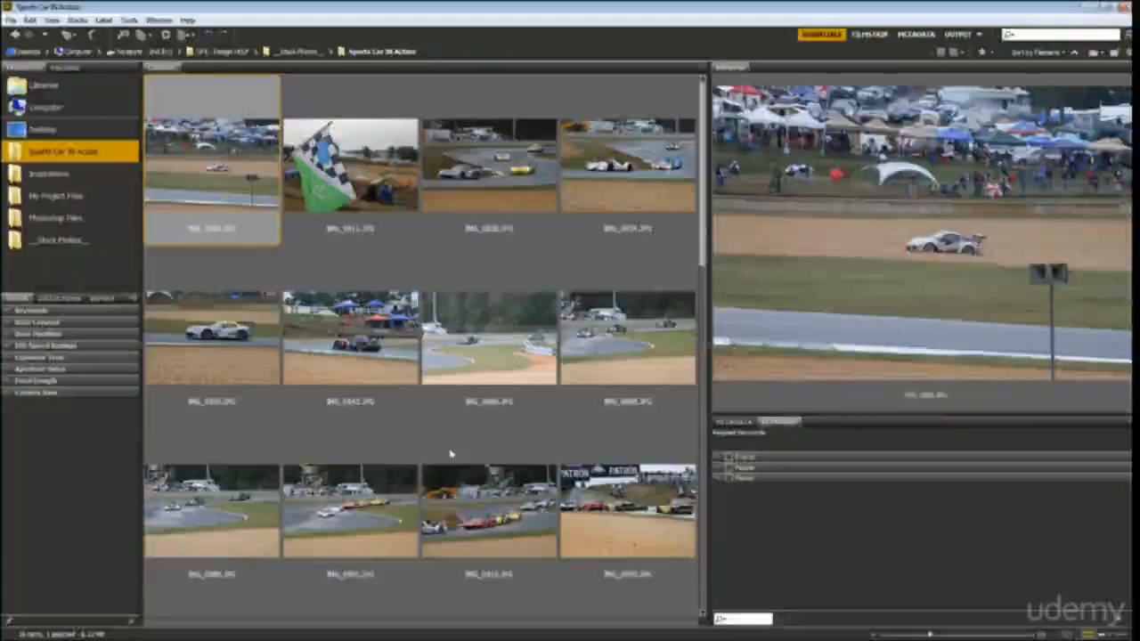
# Step: Select all the photos in the folder and open Batch Rename for them
pyautogui.hotkey('ctrl', 'a')
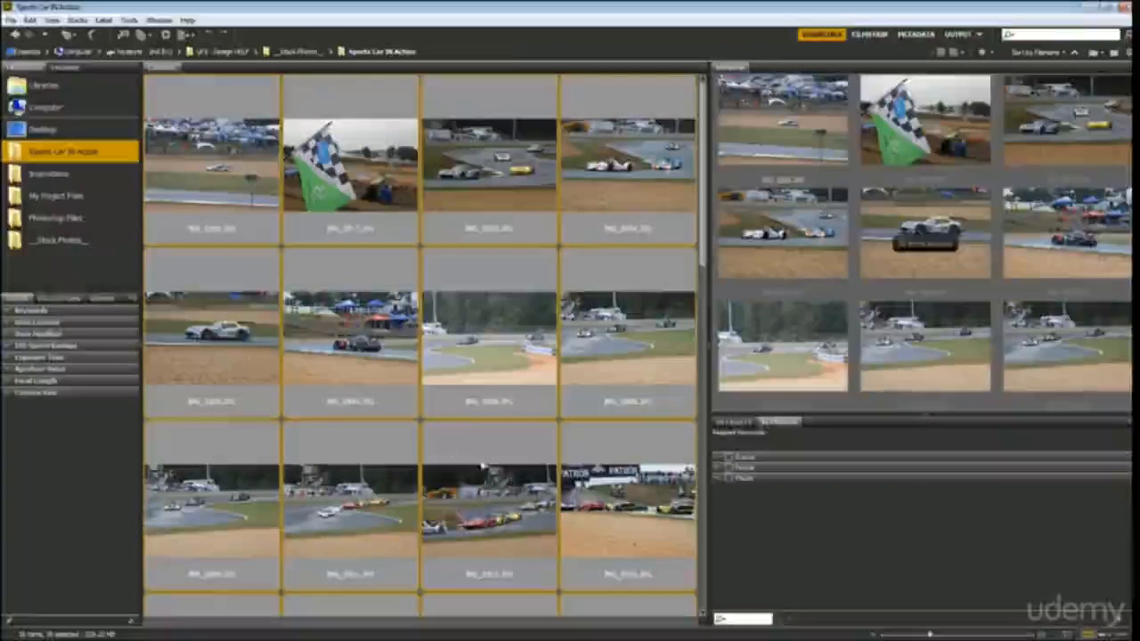
pyautogui.scroll(-10, 454, 454)
pyautogui.scroll(10, 450, 320)
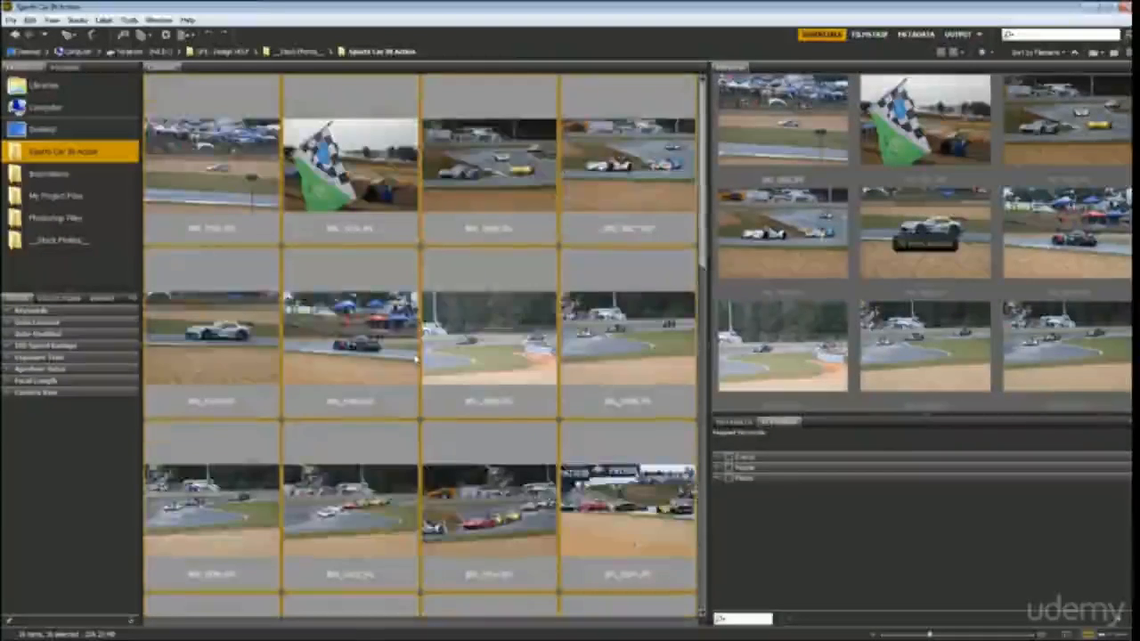
pyautogui.click(129, 20)
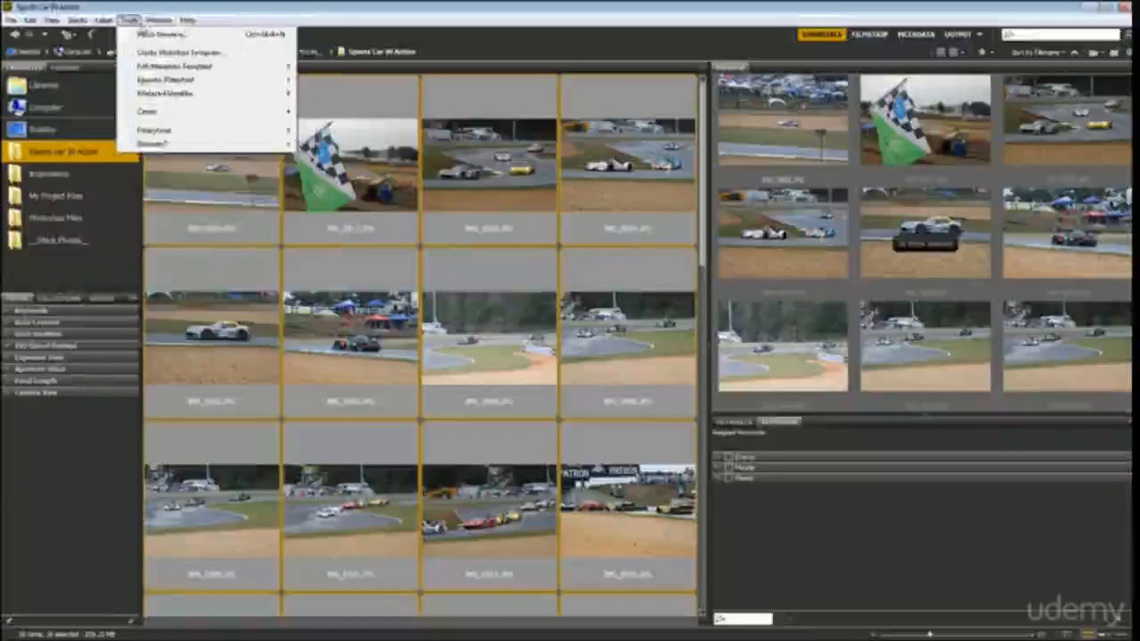
pyautogui.click(156, 33)
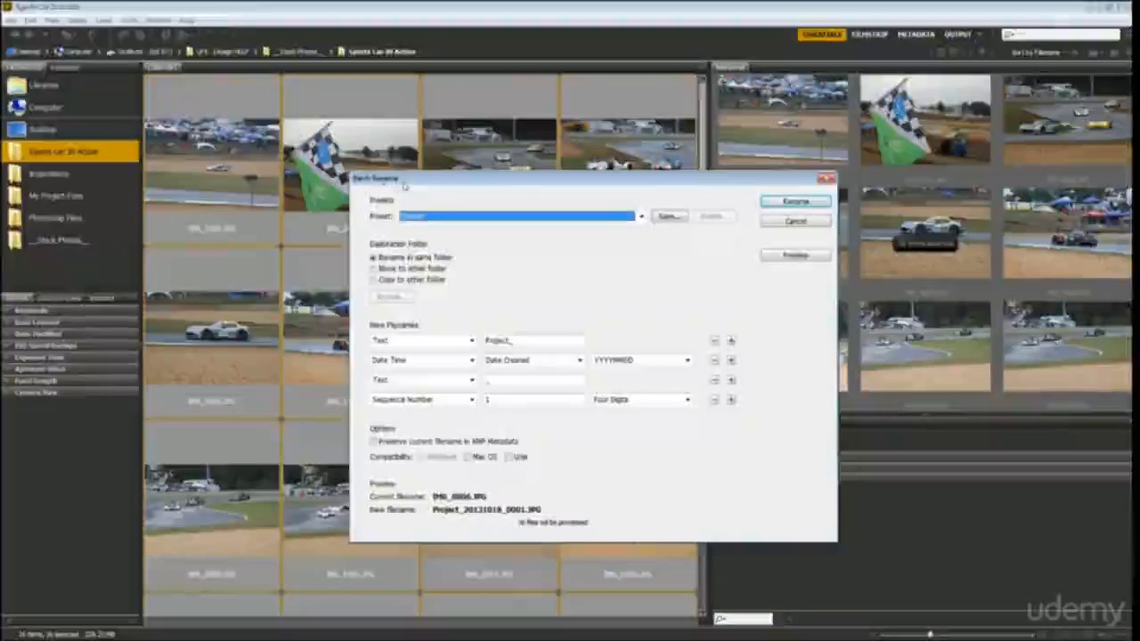
pyautogui.moveTo(386, 182); pyautogui.dragTo(388, 148)
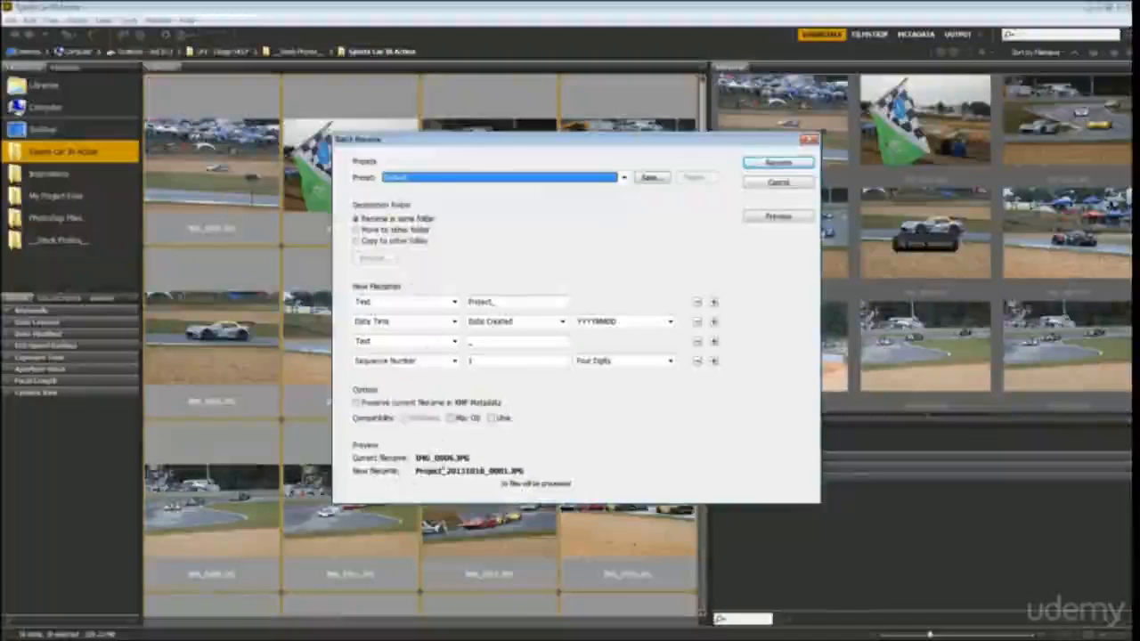
# Step: Choose the Default preset and set the destination to rename in the same folder
pyautogui.click(392, 179)
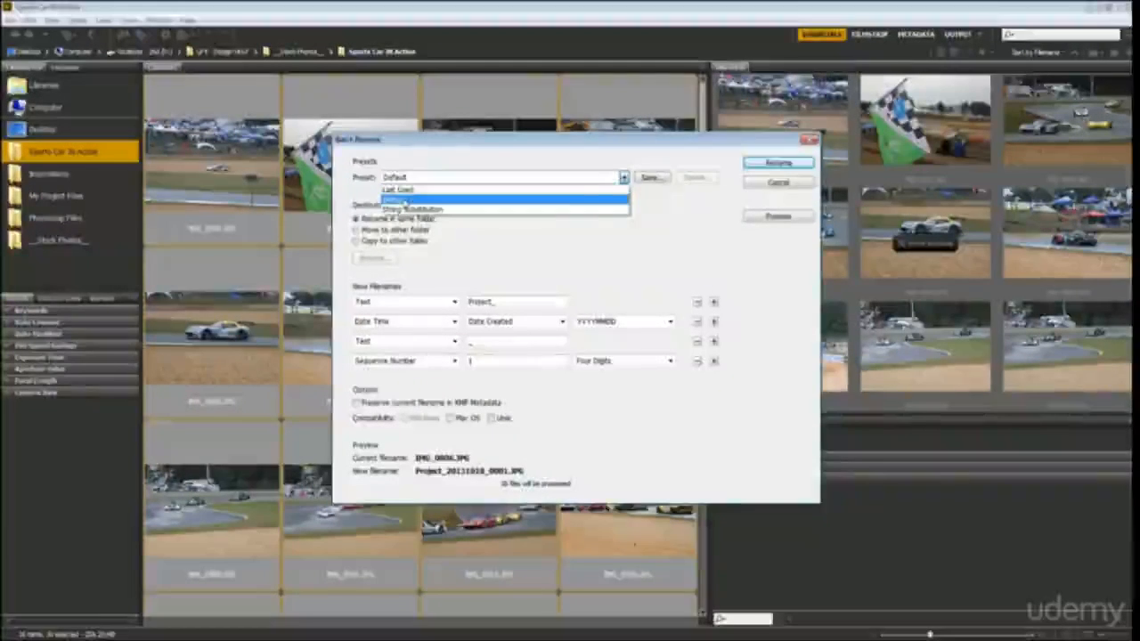
pyautogui.click(408, 199)
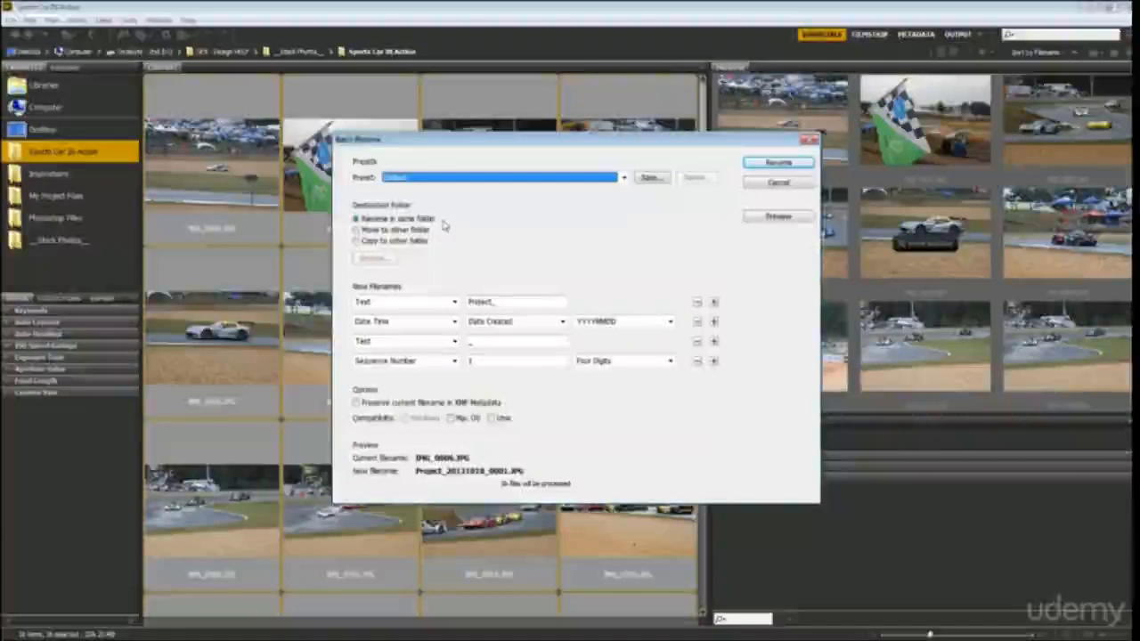
pyautogui.click(421, 246)
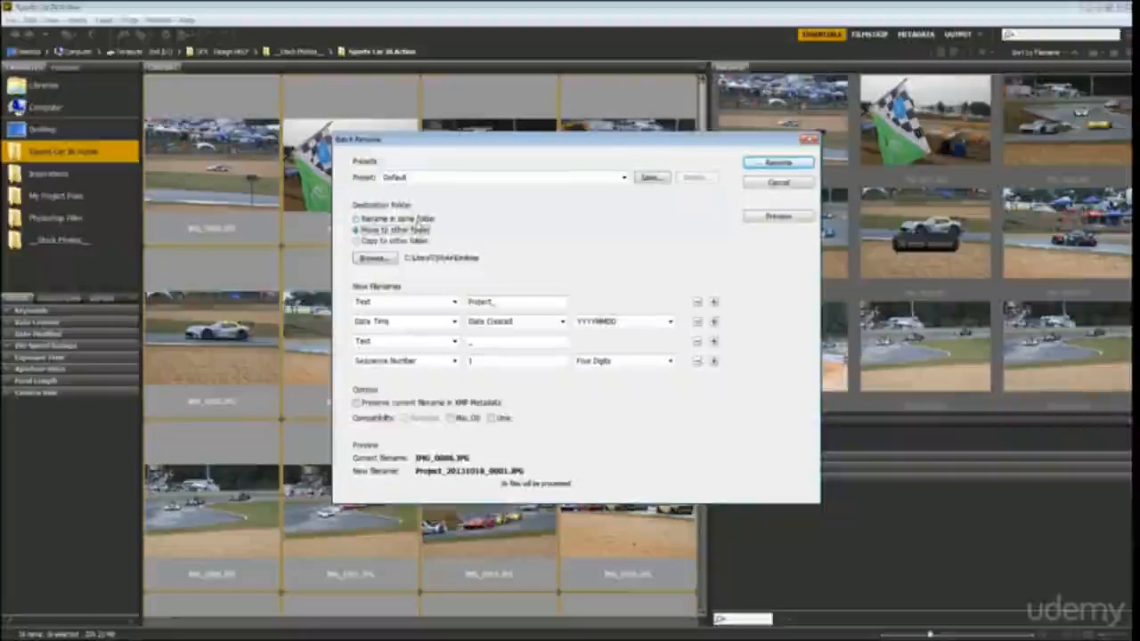
pyautogui.click(417, 219)
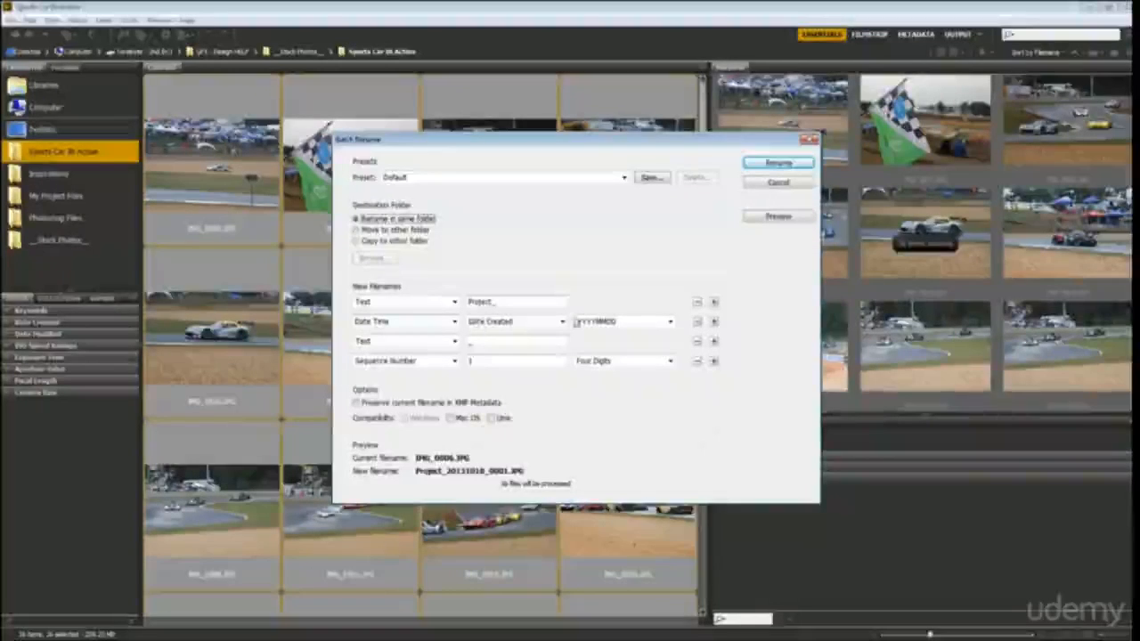
# Step: Add an extra text component after the date in the new filename and check the available component types
pyautogui.click(713, 321)
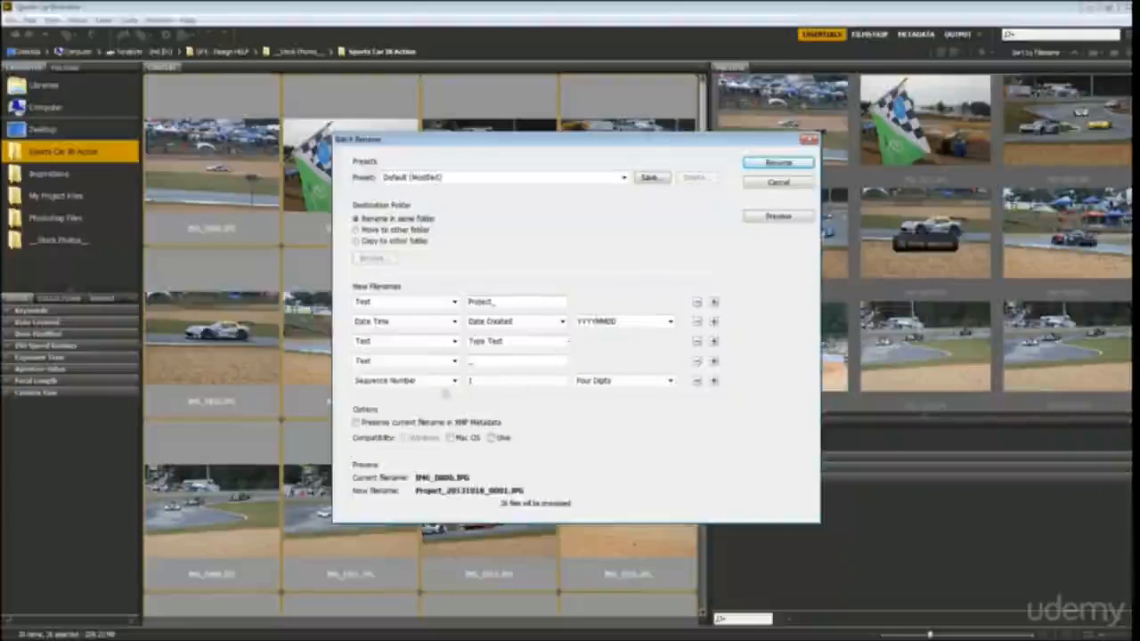
pyautogui.click(453, 361)
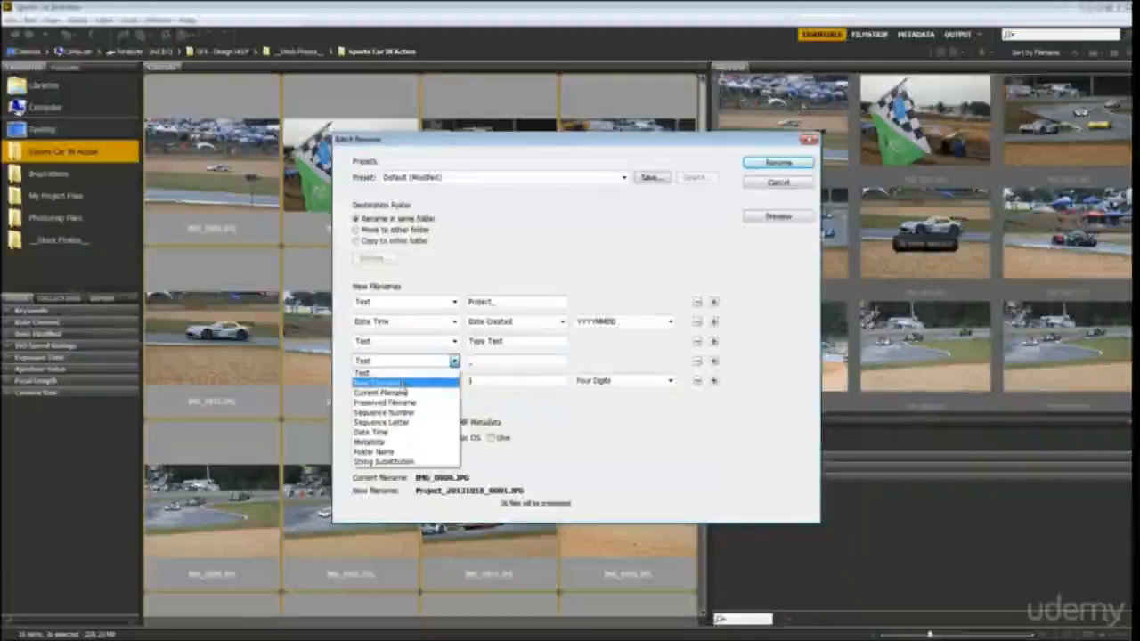
pyautogui.click(607, 354)
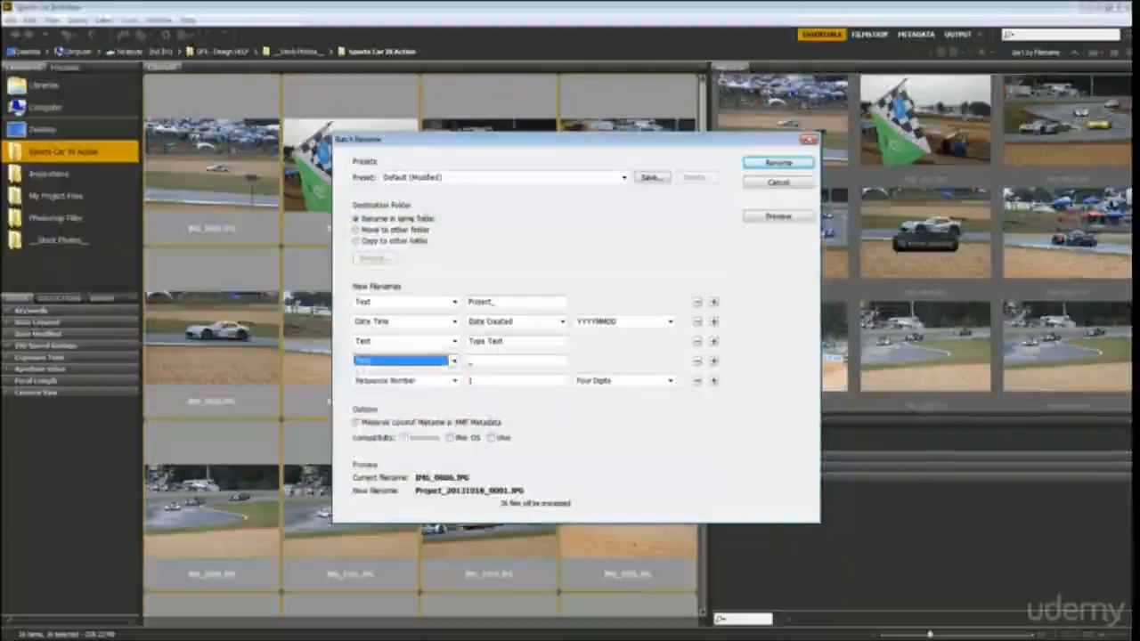
# Step: Remove the date and every text component after it, keeping only the first text and the sequence number in the new filename
pyautogui.click(698, 362)
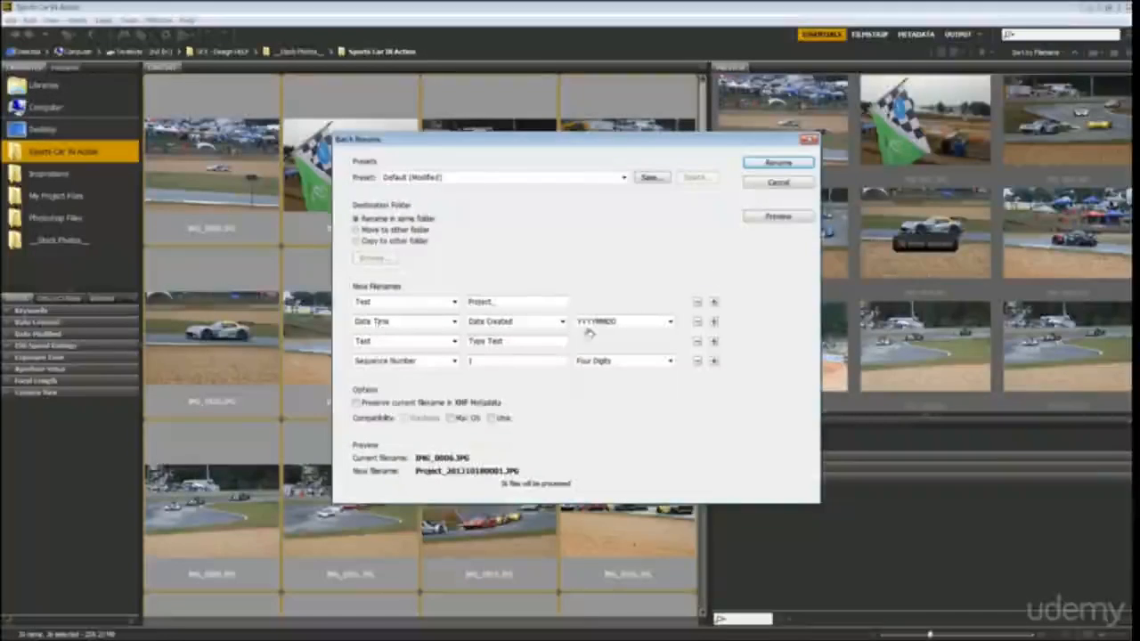
pyautogui.click(697, 322)
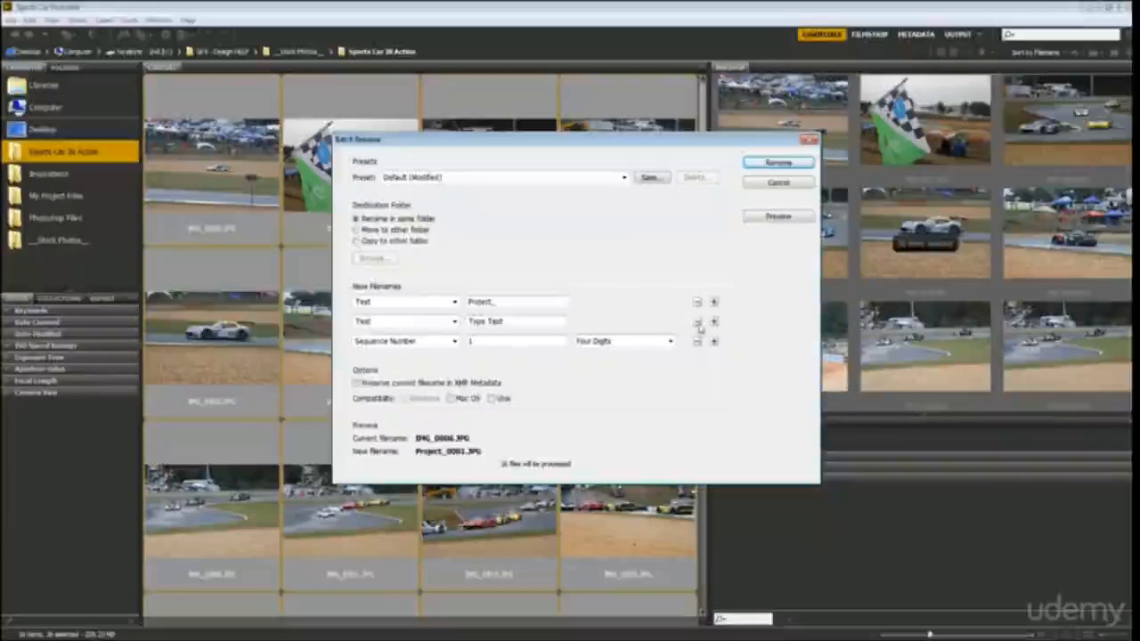
pyautogui.click(698, 323)
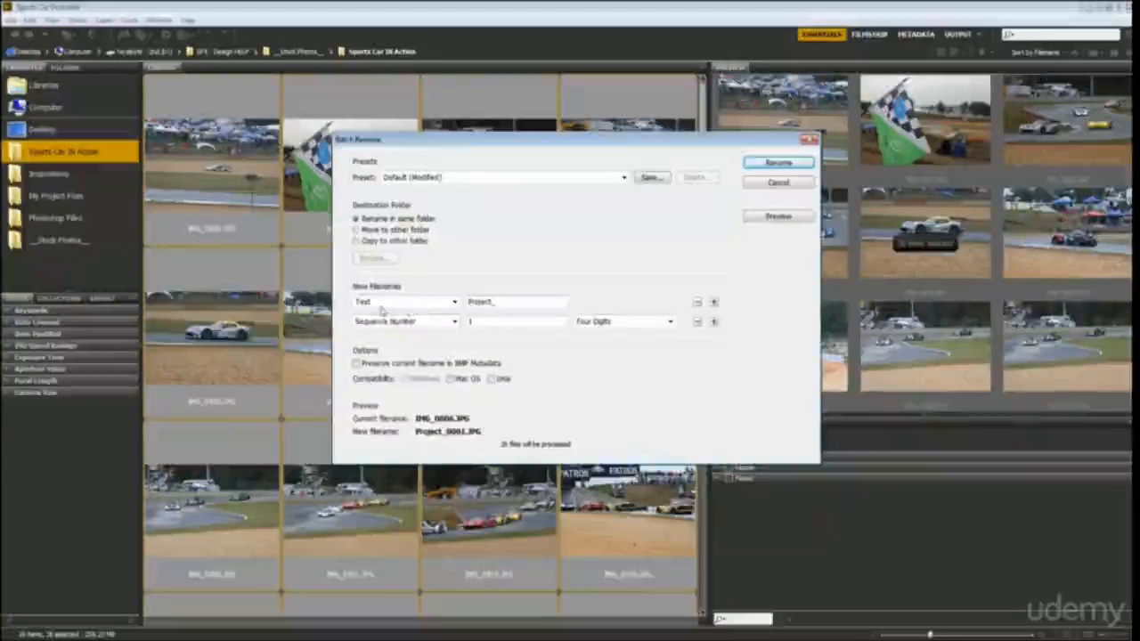
# Step: Keep Text as the type of the first filename component and set its text to "Cars_"
pyautogui.click(514, 300)
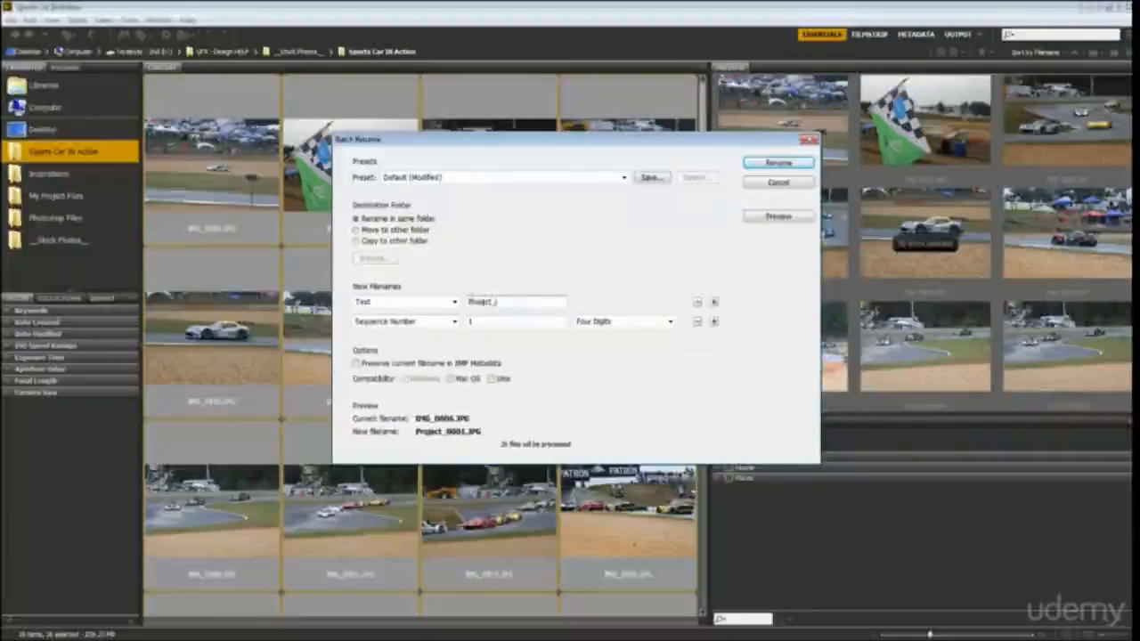
pyautogui.click(379, 303)
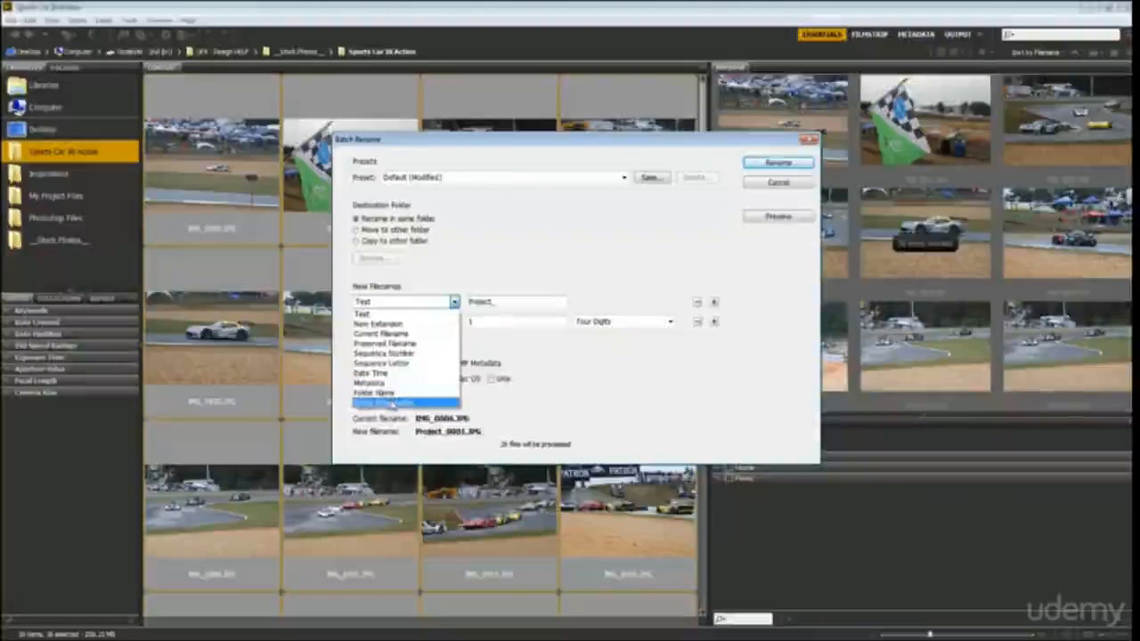
pyautogui.click(381, 314)
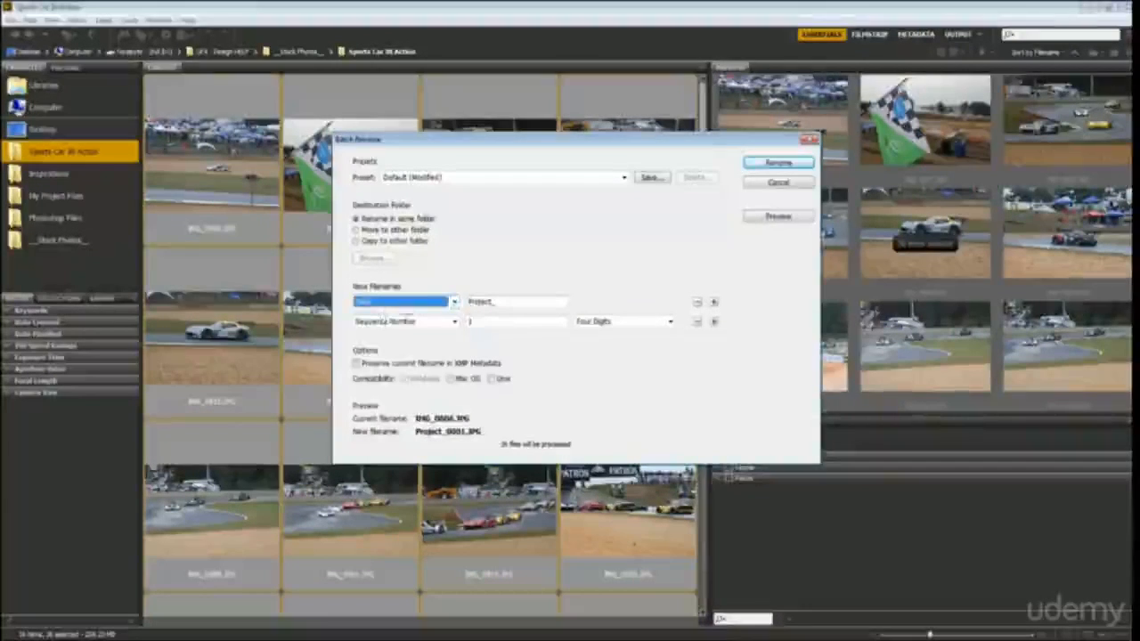
pyautogui.moveTo(505, 305); pyautogui.dragTo(452, 305)
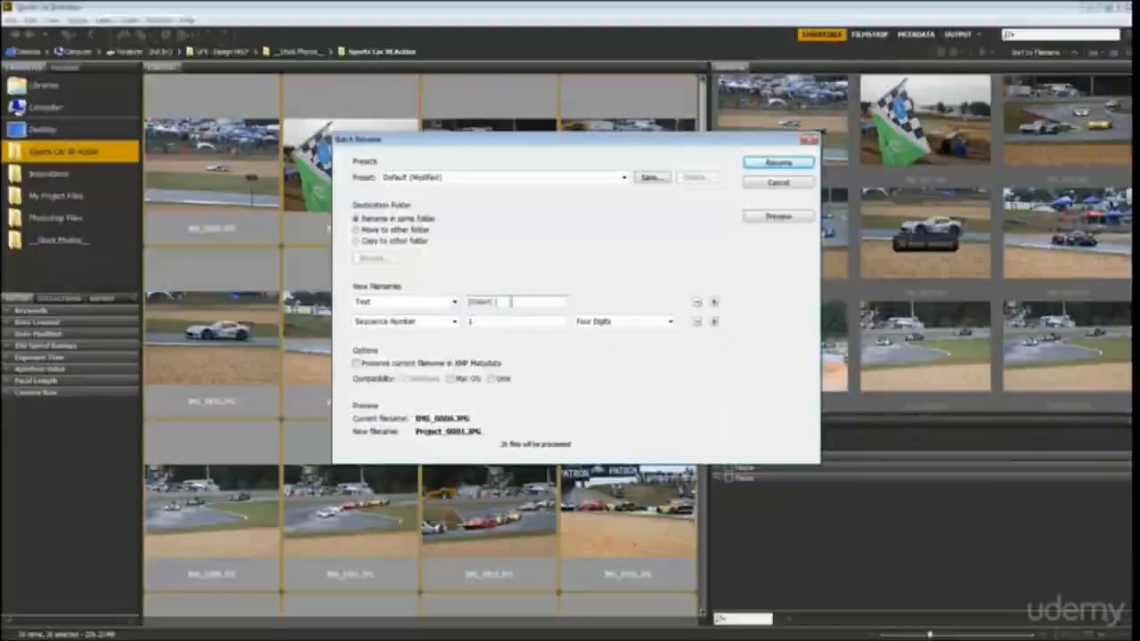
pyautogui.write('Ears_')
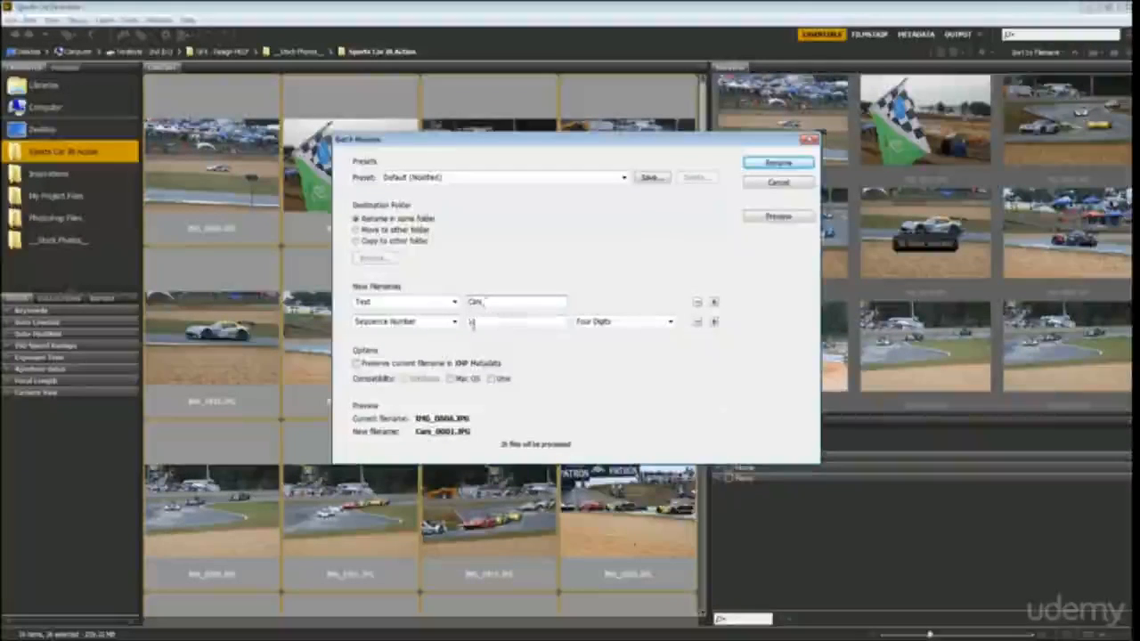
# Step: Keep the sequence number starting at 1 and set it to two digits
pyautogui.doubleClick(489, 324)
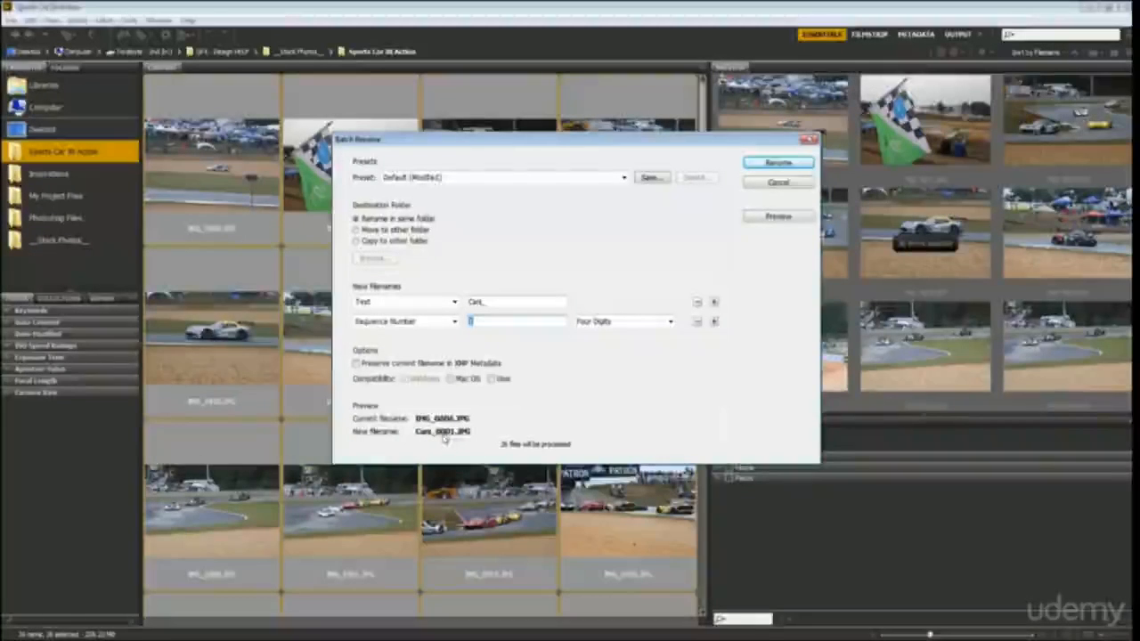
pyautogui.click(614, 320)
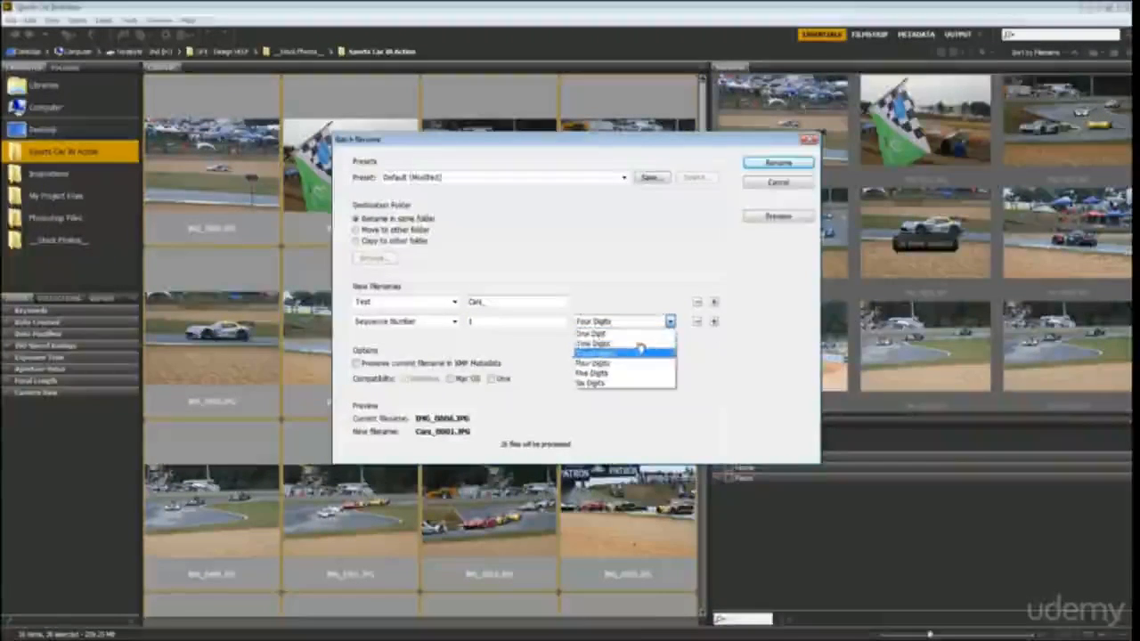
pyautogui.click(595, 343)
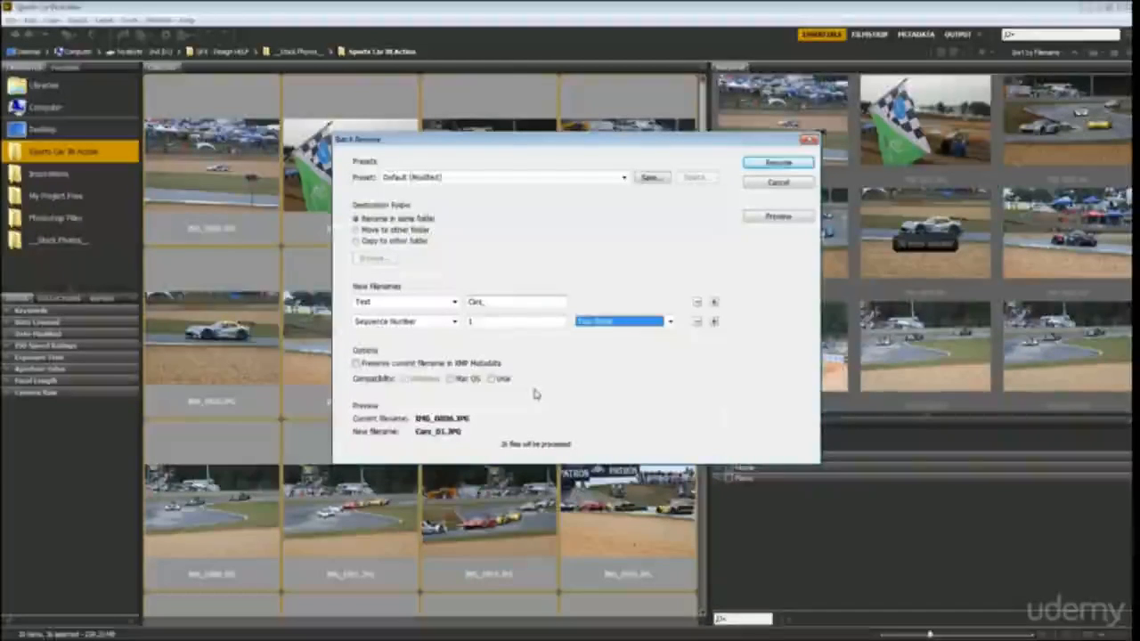
# Step: Save the current rename settings as a preset named "Cars" and choose it from the available presets
pyautogui.click(649, 178)
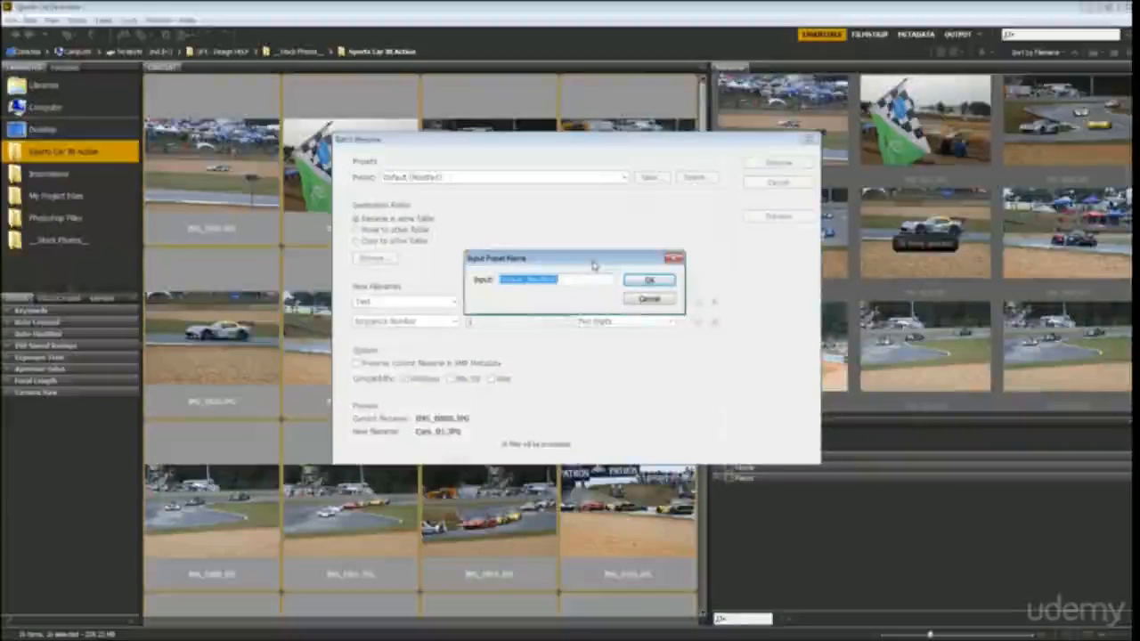
pyautogui.write('Cars')
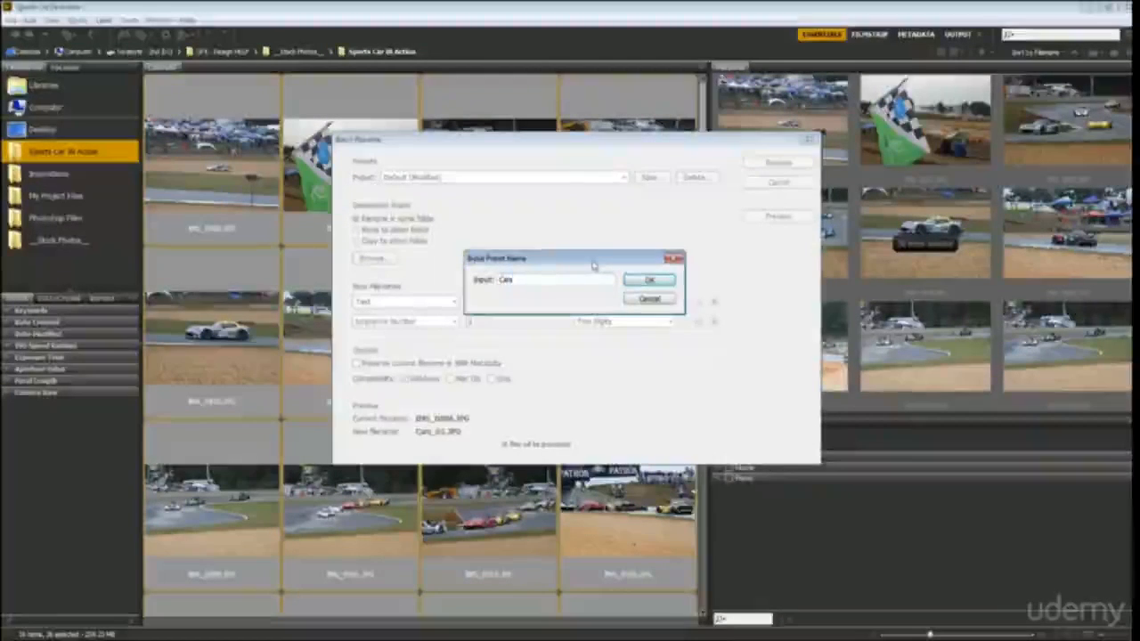
pyautogui.press('Return')
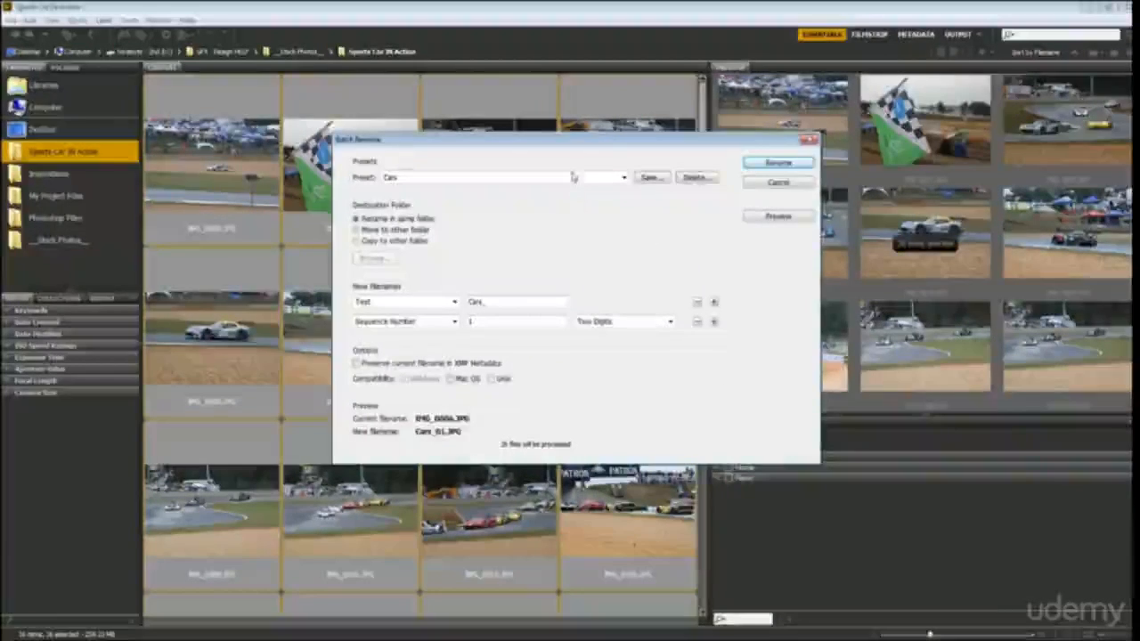
pyautogui.click(572, 177)
pyautogui.click(647, 249)
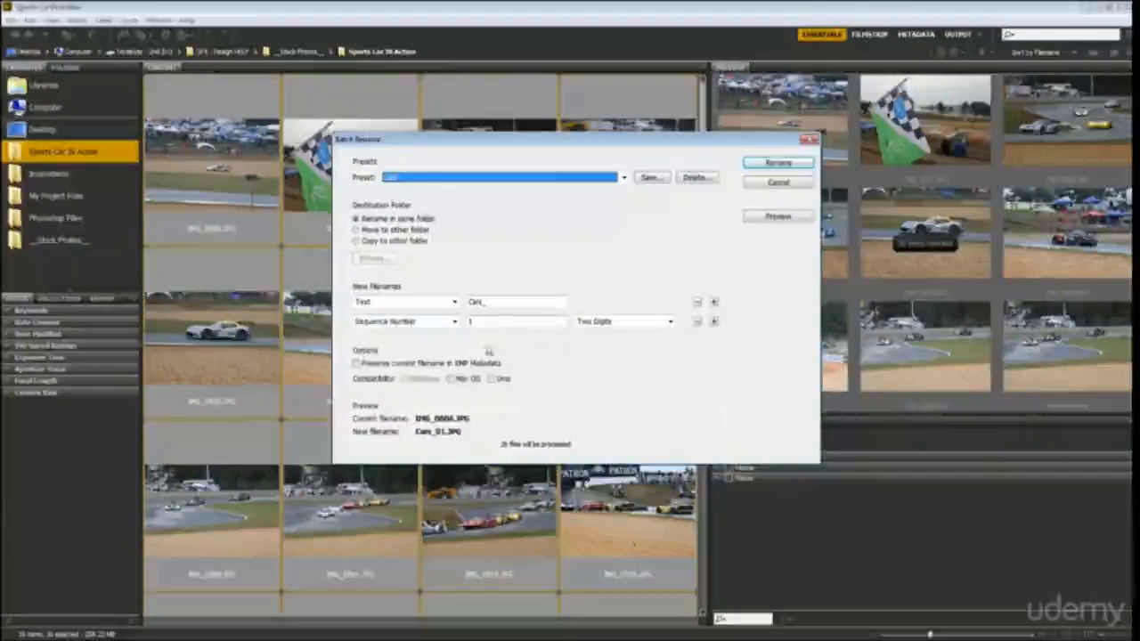
# Step: Switch the rename settings to the Default preset
pyautogui.doubleClick(513, 304)
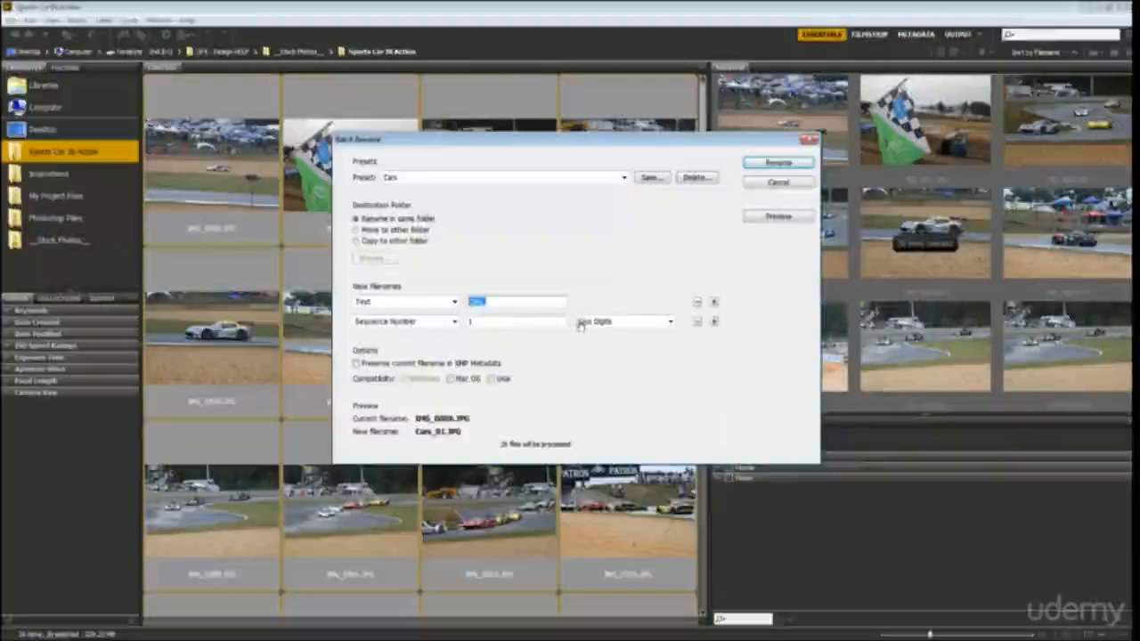
pyautogui.click(622, 178)
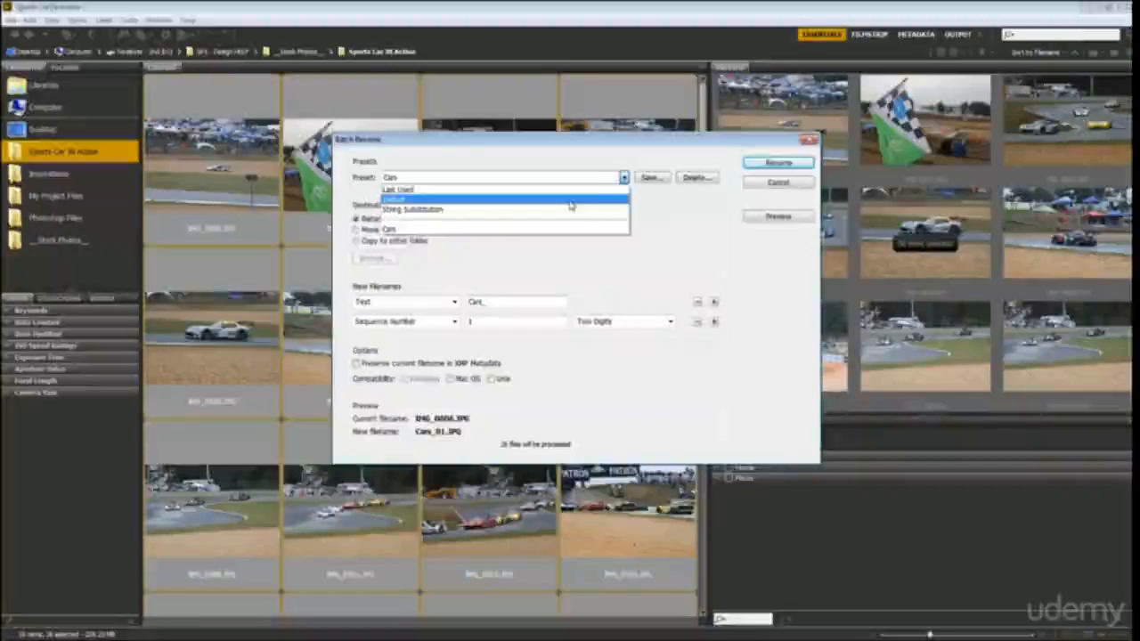
pyautogui.click(570, 200)
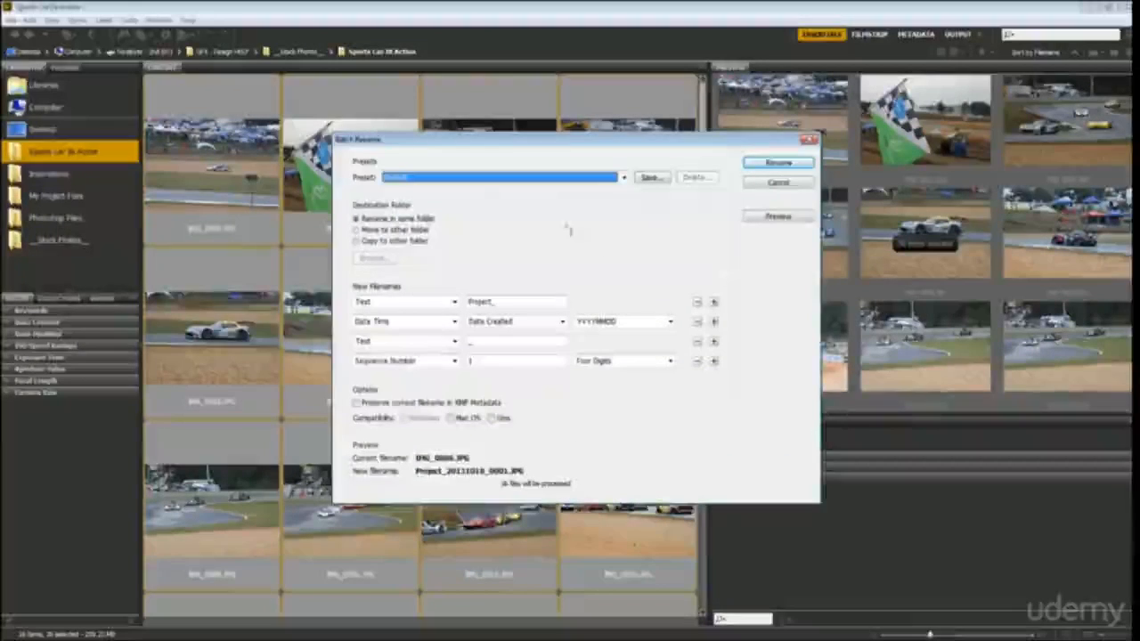
# Step: Load the Cars preset, batch rename all the selected photos with it, and look through the new filenames
pyautogui.click(520, 179)
pyautogui.click(496, 230)
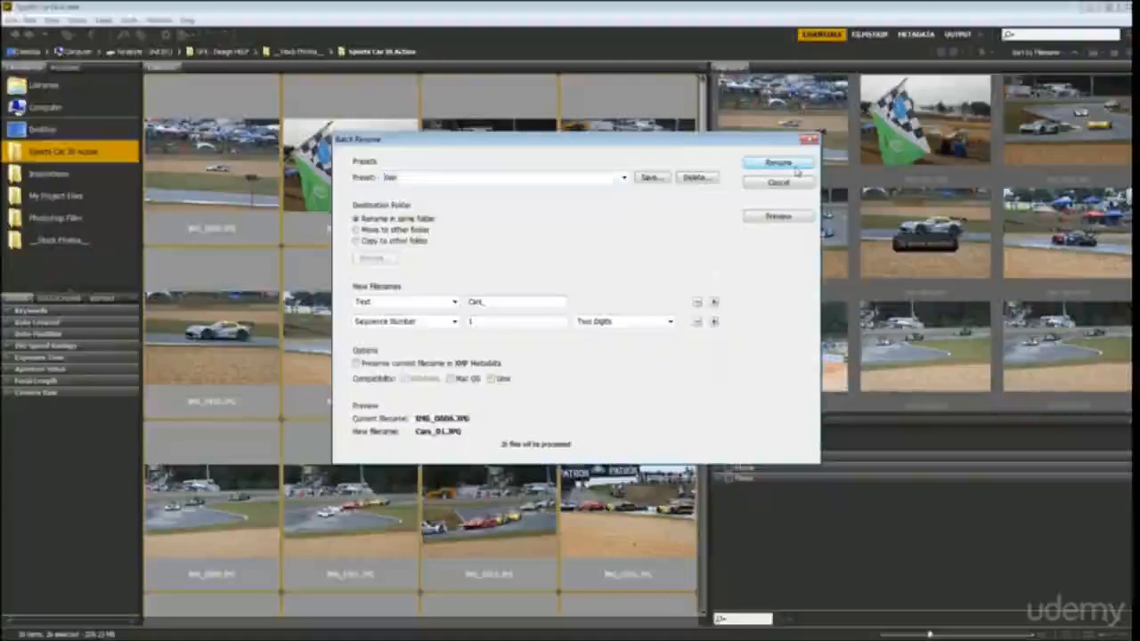
pyautogui.click(795, 168)
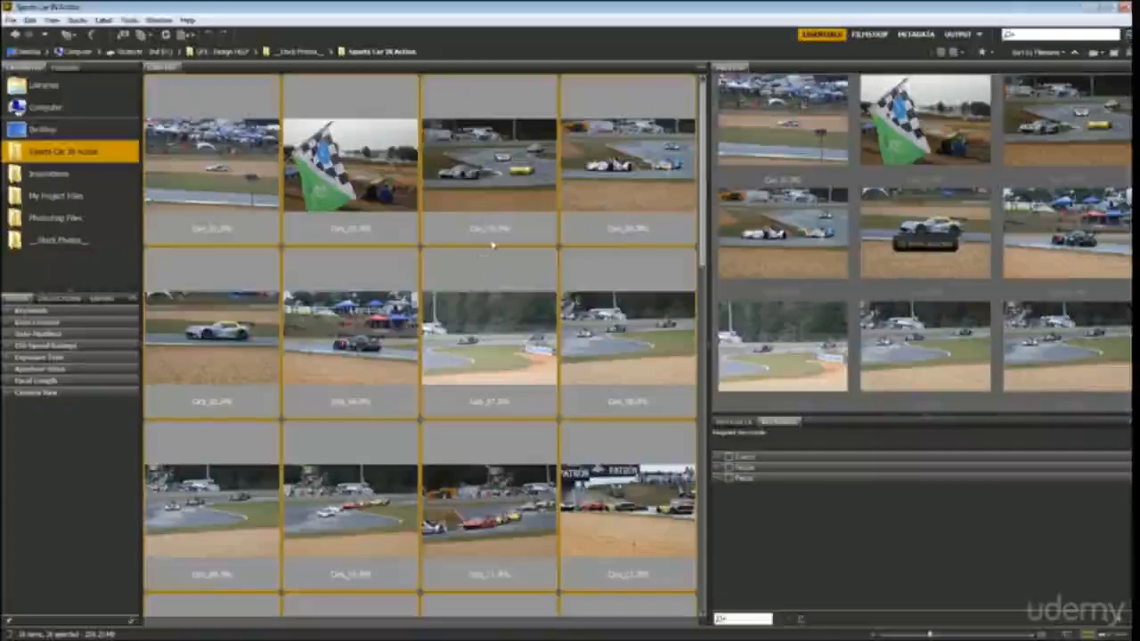
pyautogui.scroll(-5, 491, 246)
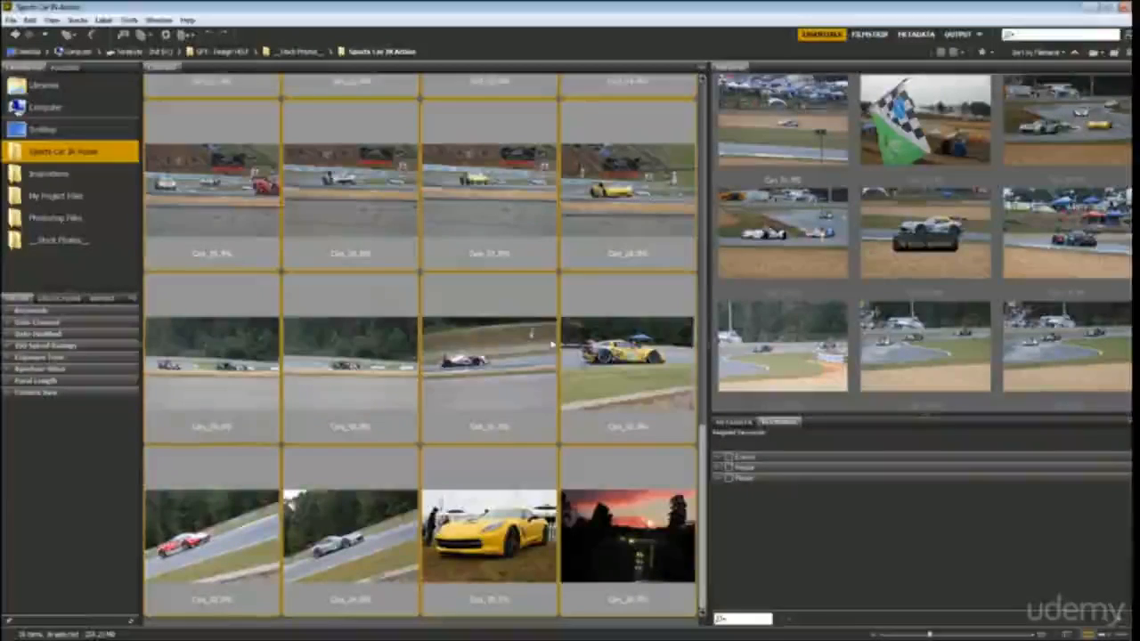
pyautogui.scroll(5, 609, 552)
pyautogui.scroll(-5, 609, 552)
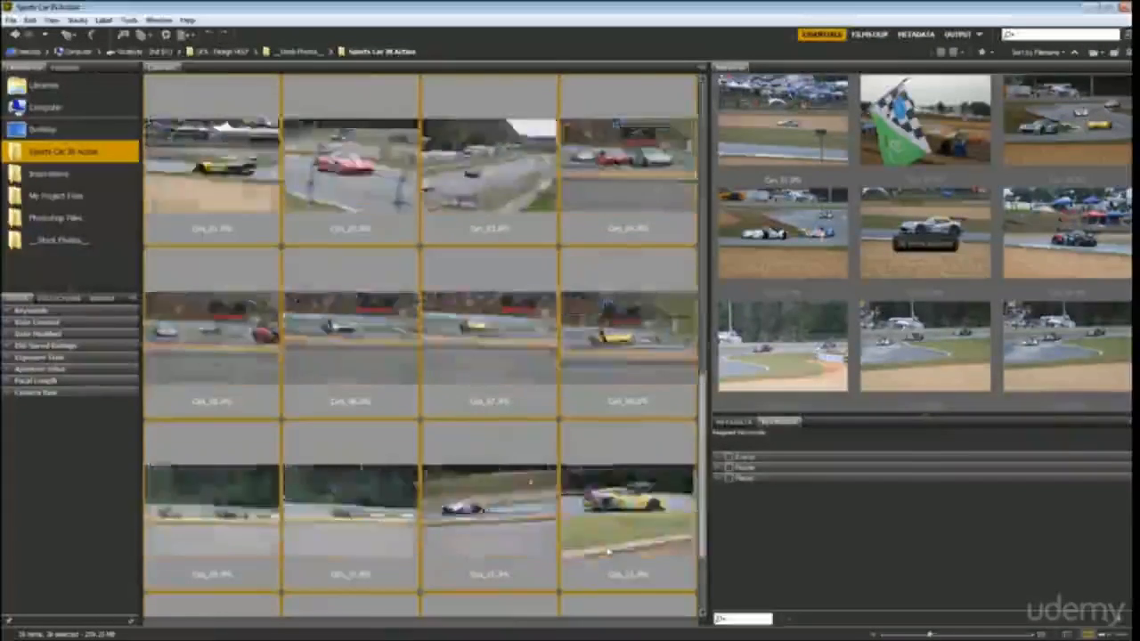